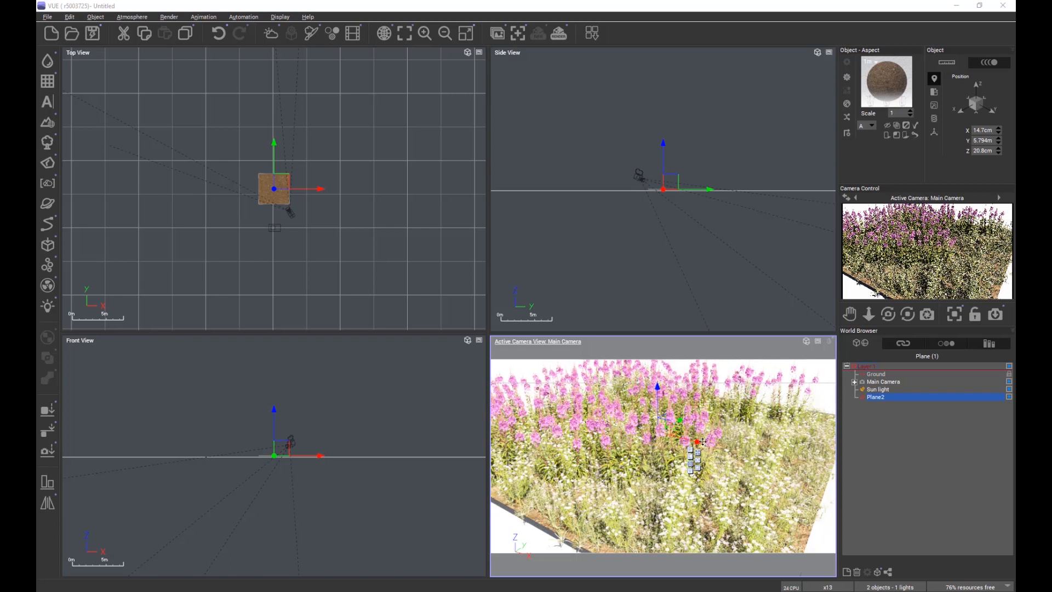
Inspect the scaling and orientation settings of the plane's Dirt eco layer in the material editor
{"action": "right_click", "coordinate": [910, 89]}
{"action": "left_click", "coordinate": [912, 90]}
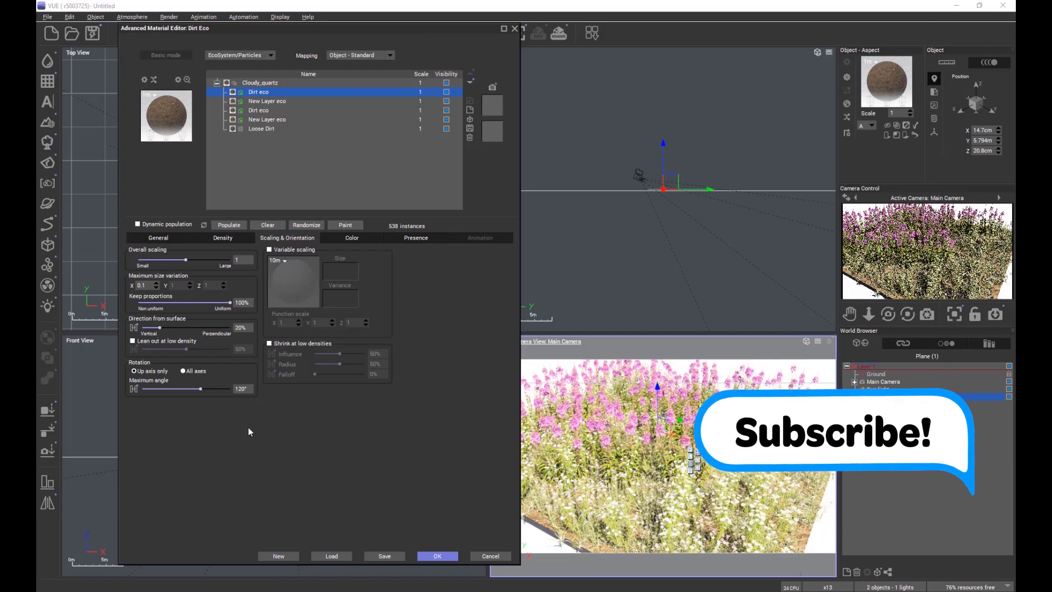
{"action": "left_click", "coordinate": [437, 556]}
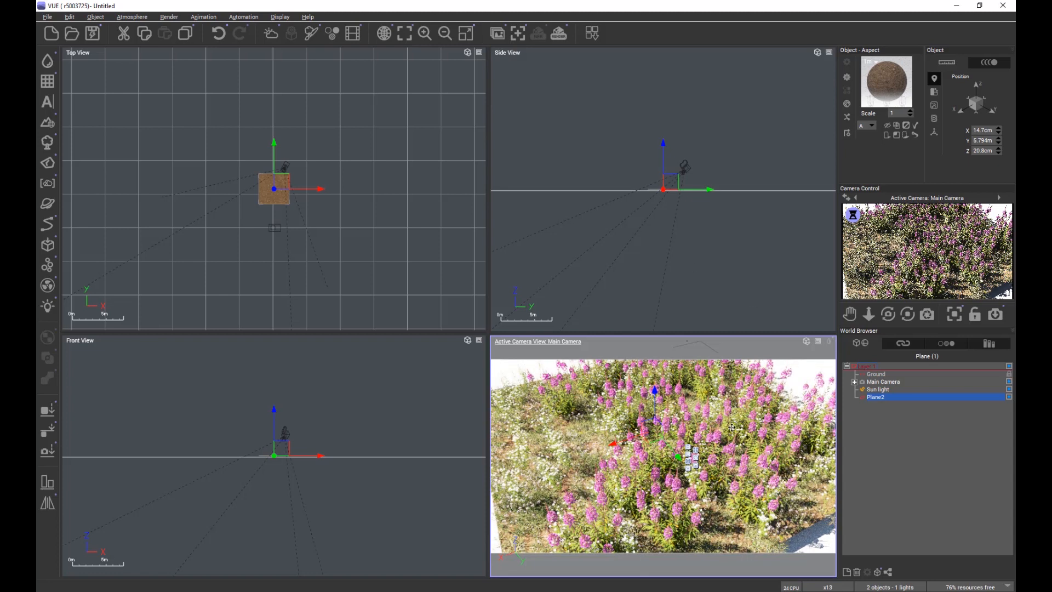
Set the Path Tracer's denoiser to Intel Open Source Image Denoiser in the render options
{"action": "left_click", "coordinate": [559, 34]}
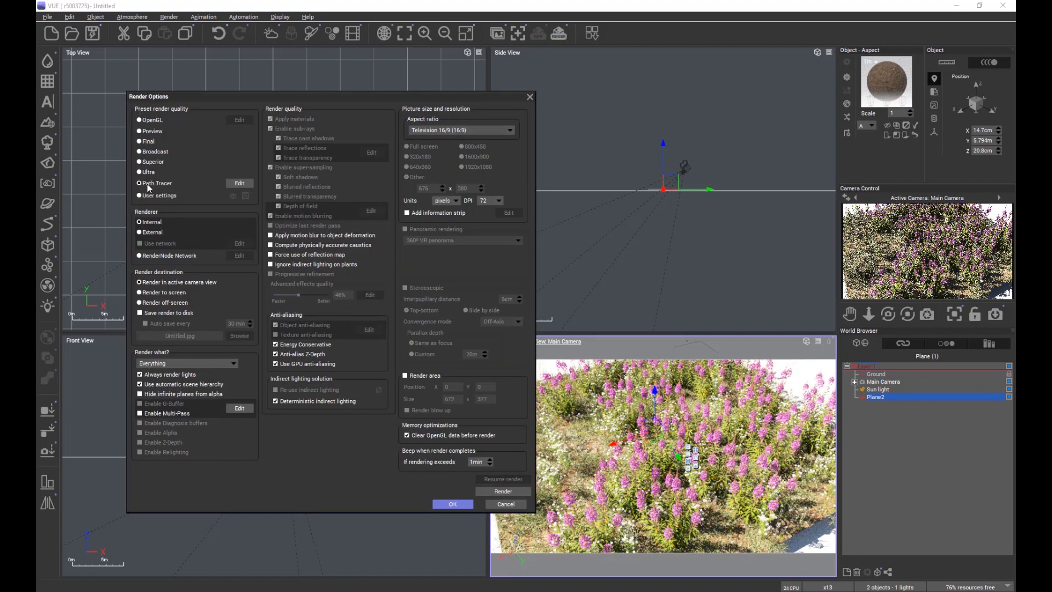
{"action": "left_click", "coordinate": [239, 183]}
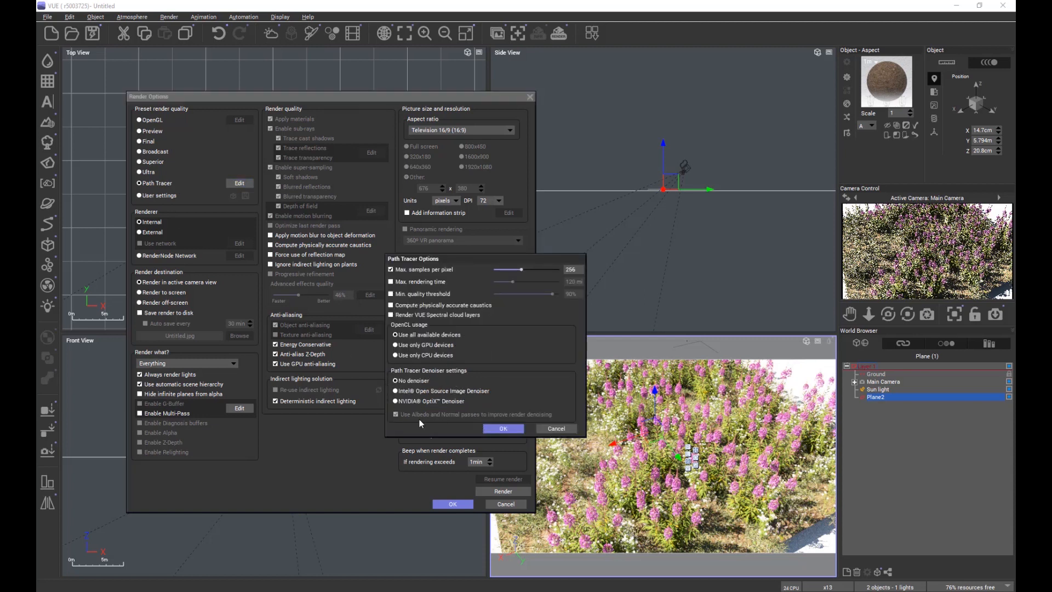
{"action": "left_click_drag", "start_coordinate": [461, 258], "coordinate": [425, 215]}
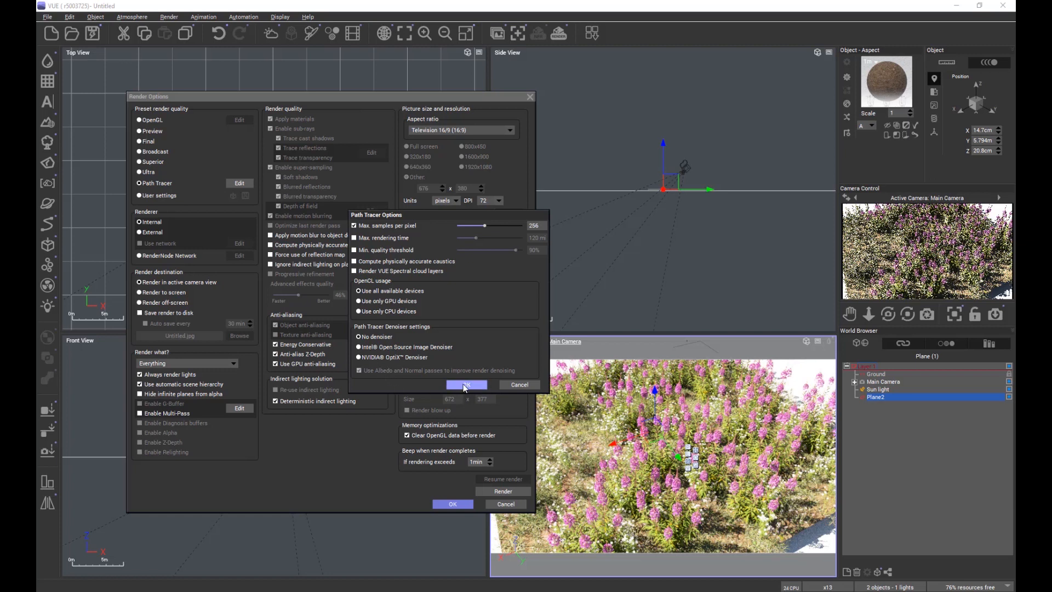
{"action": "left_click", "coordinate": [364, 347]}
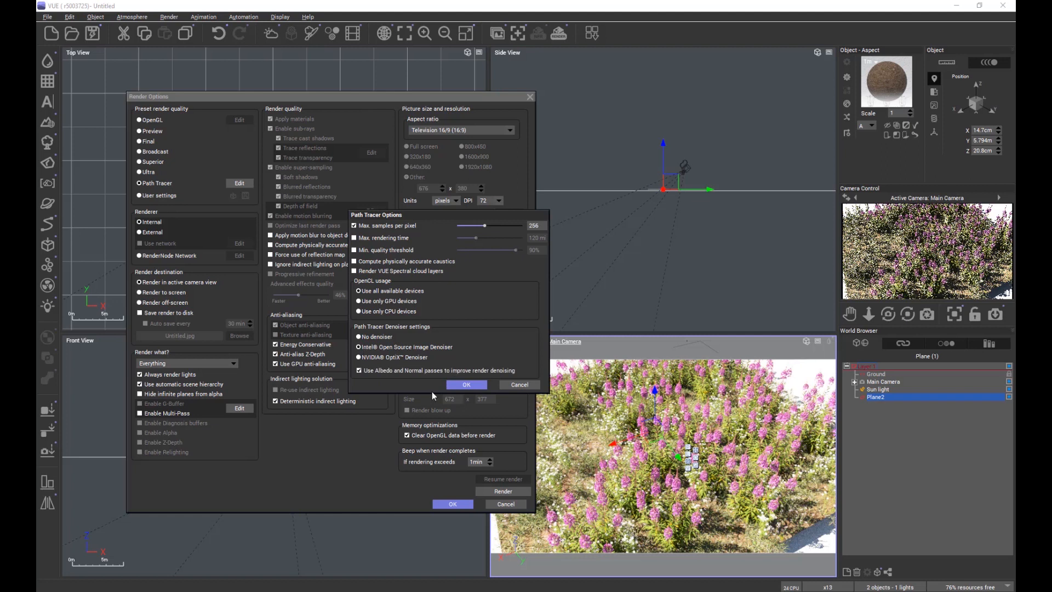
{"action": "left_click", "coordinate": [463, 386]}
{"action": "left_click", "coordinate": [459, 503]}
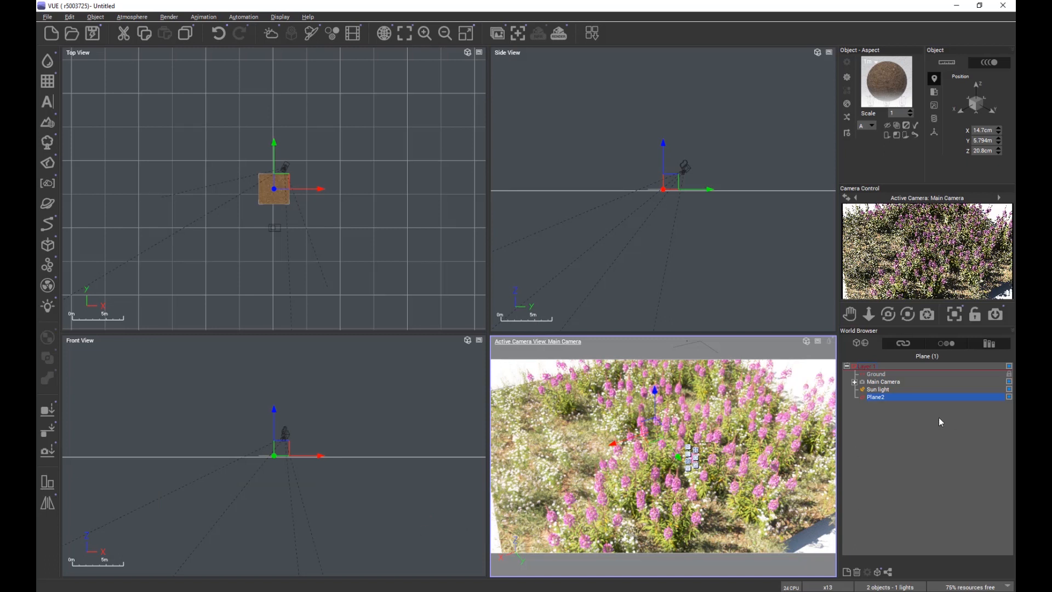
Examine the flower-covered plane from other camera angles and close up in the top view
{"action": "mouse_move", "coordinate": [906, 314]}
{"action": "left_mouse_down"}
{"action": "mouse_move", "coordinate": [931, 313]}
{"action": "mouse_move", "coordinate": [909, 314]}
{"action": "left_mouse_up"}
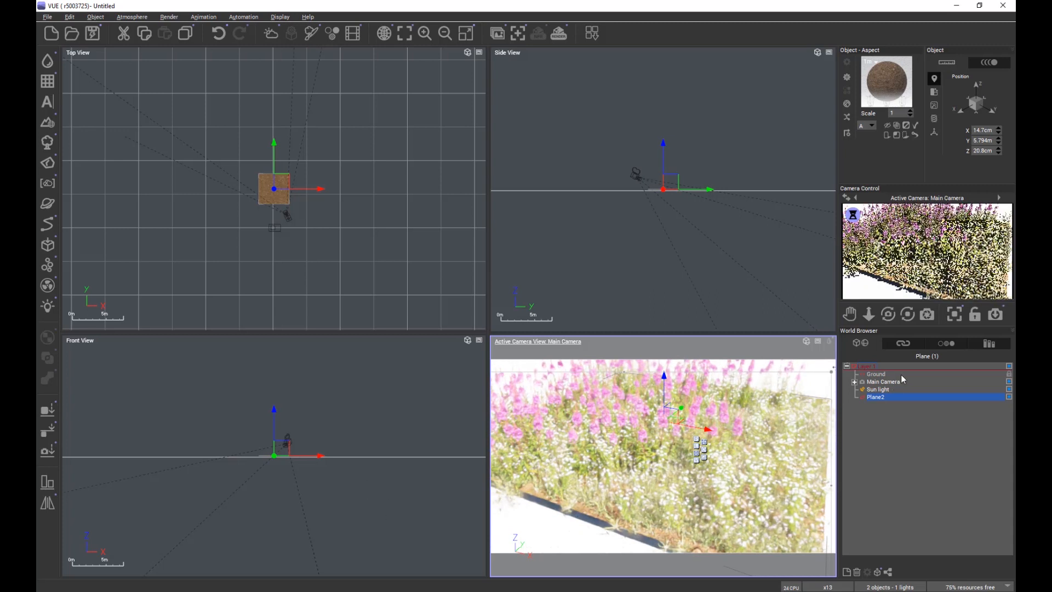
{"action": "left_click_drag", "start_coordinate": [907, 313], "coordinate": [888, 346]}
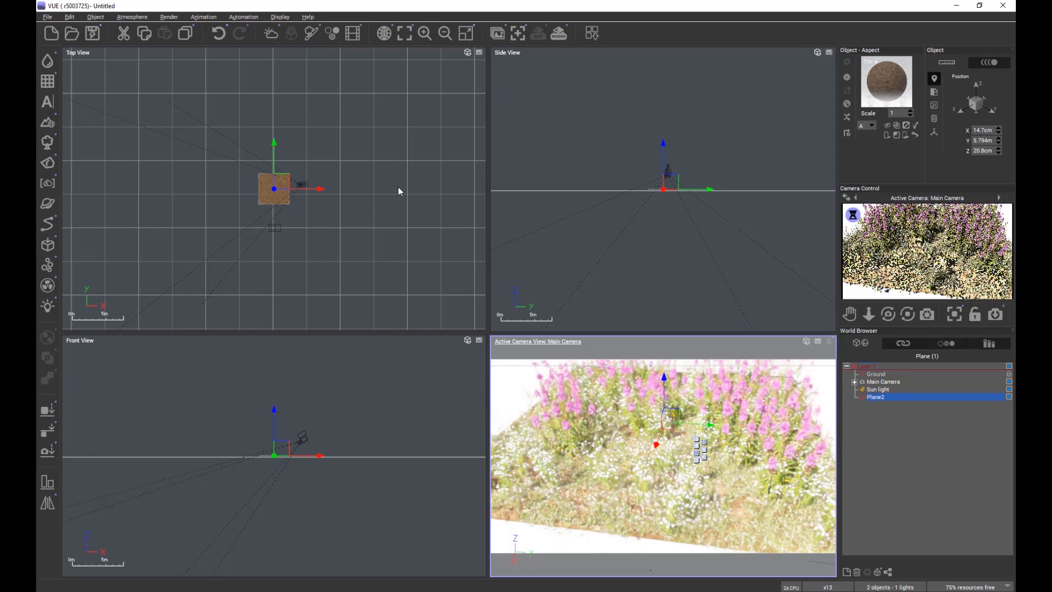
{"action": "middle_click_drag", "start_coordinate": [270, 194], "coordinate": [274, 206]}
{"action": "scroll", "coordinate": [275, 206], "scroll_direction": "up", "scroll_amount": 5}
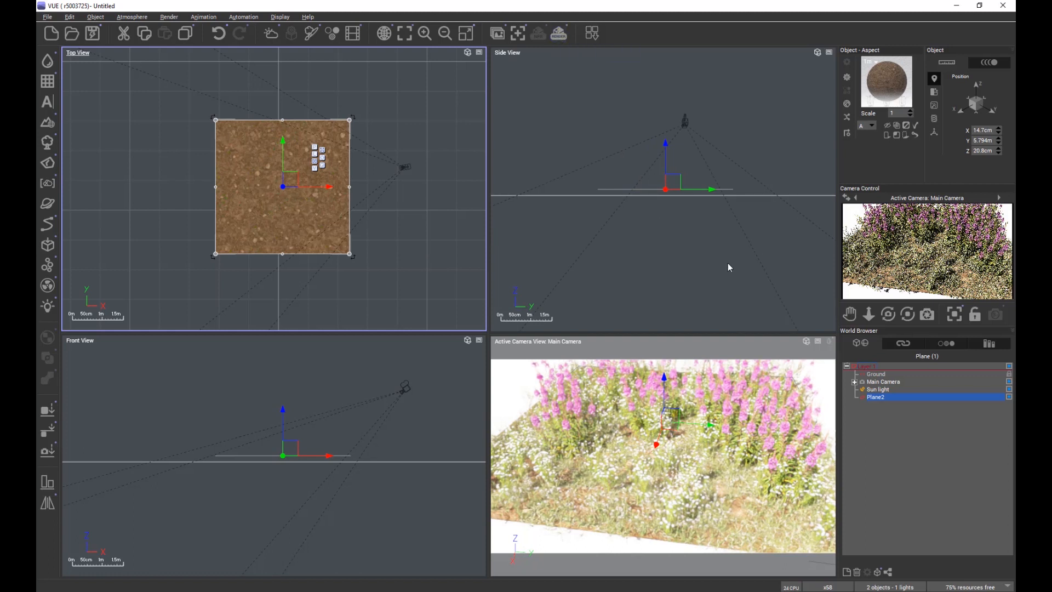
Review the Path Tracer's denoiser settings in the render options
{"action": "left_click", "coordinate": [559, 34]}
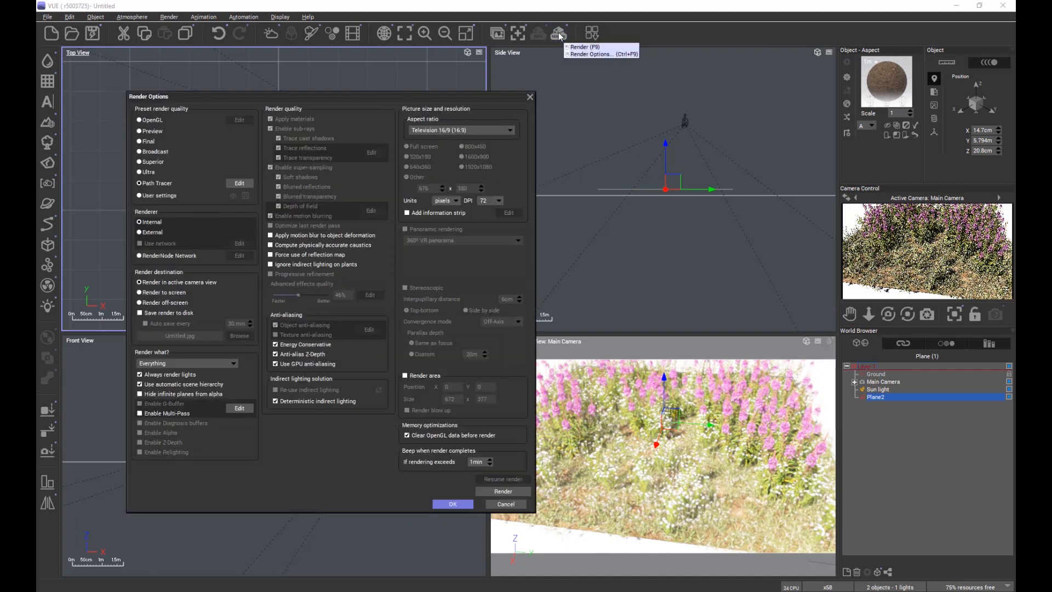
{"action": "left_click", "coordinate": [239, 183]}
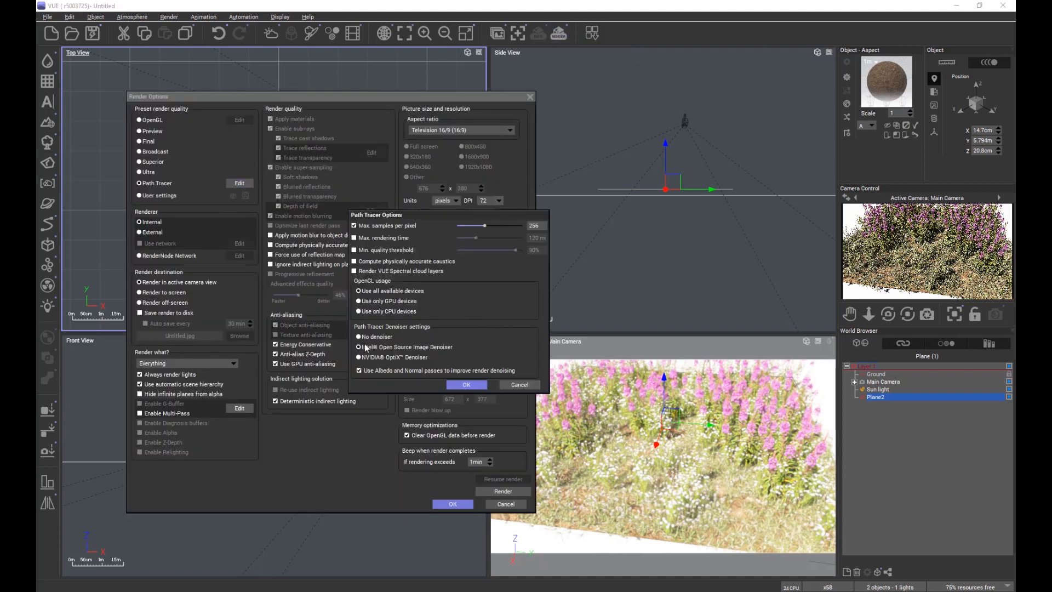
{"action": "left_click", "coordinate": [466, 384]}
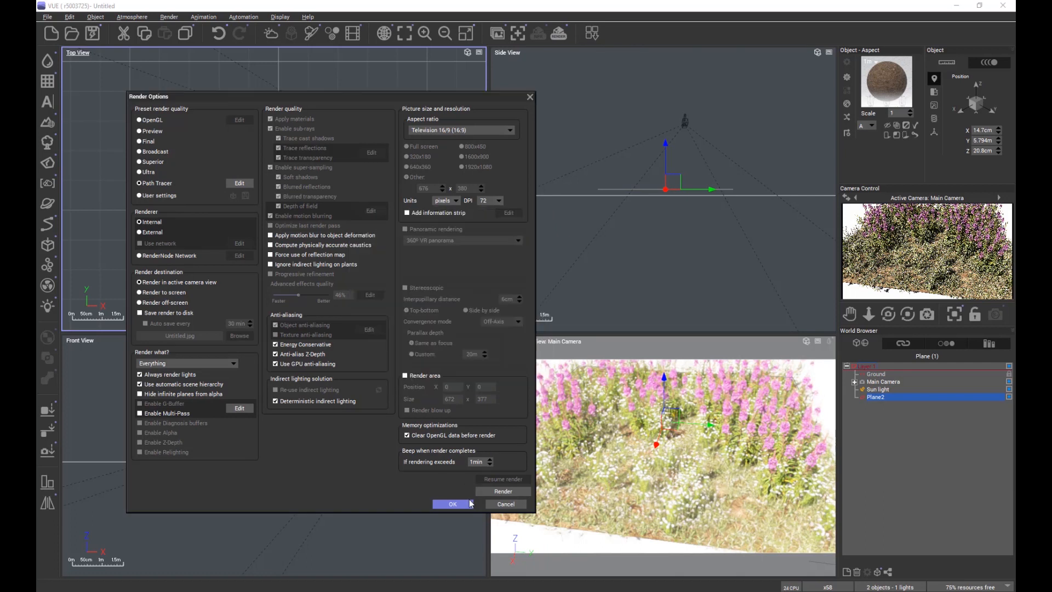
{"action": "left_click", "coordinate": [444, 506]}
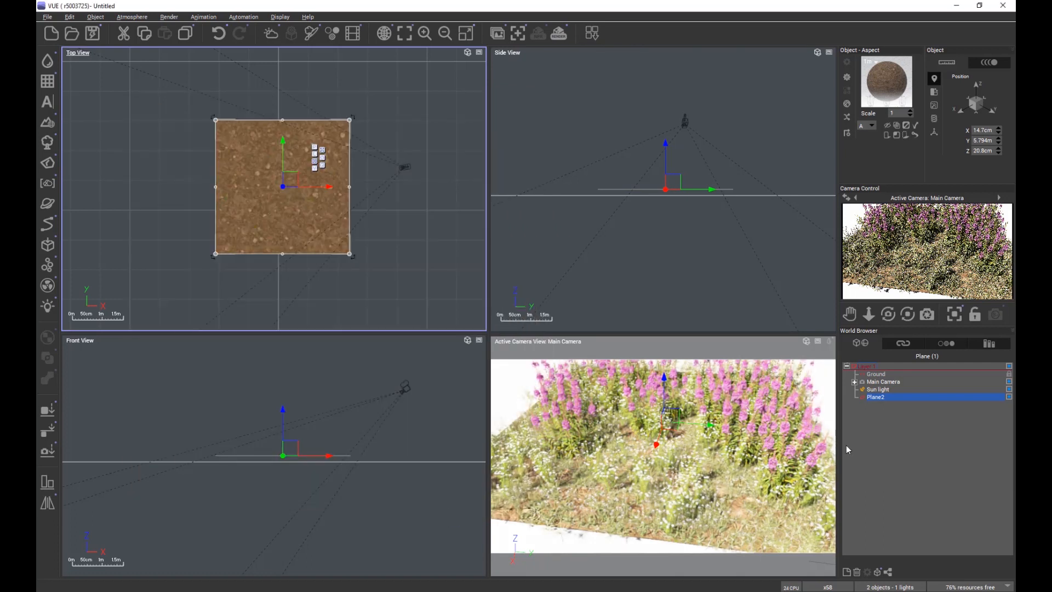
Examine the meadow through the main camera from several angles, both close up on the flowers and from farther back
{"action": "left_click_drag", "start_coordinate": [907, 314], "coordinate": [872, 314]}
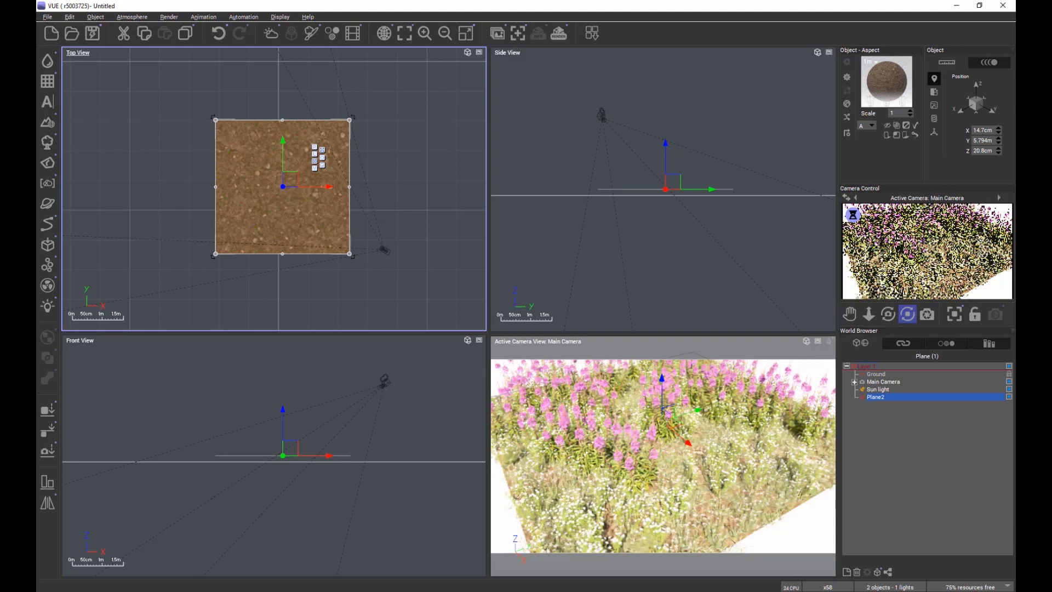
{"action": "right_click_drag", "start_coordinate": [707, 444], "coordinate": [608, 409]}
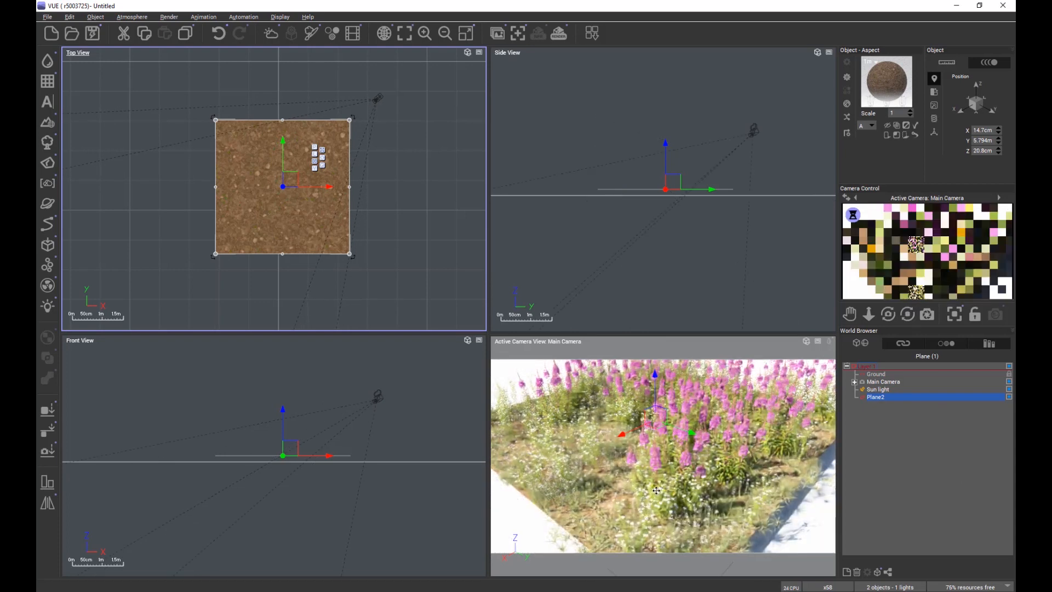
{"action": "scroll", "coordinate": [666, 469], "scroll_direction": "up", "scroll_amount": 3}
{"action": "scroll", "coordinate": [665, 470], "scroll_direction": "up", "scroll_amount": 3}
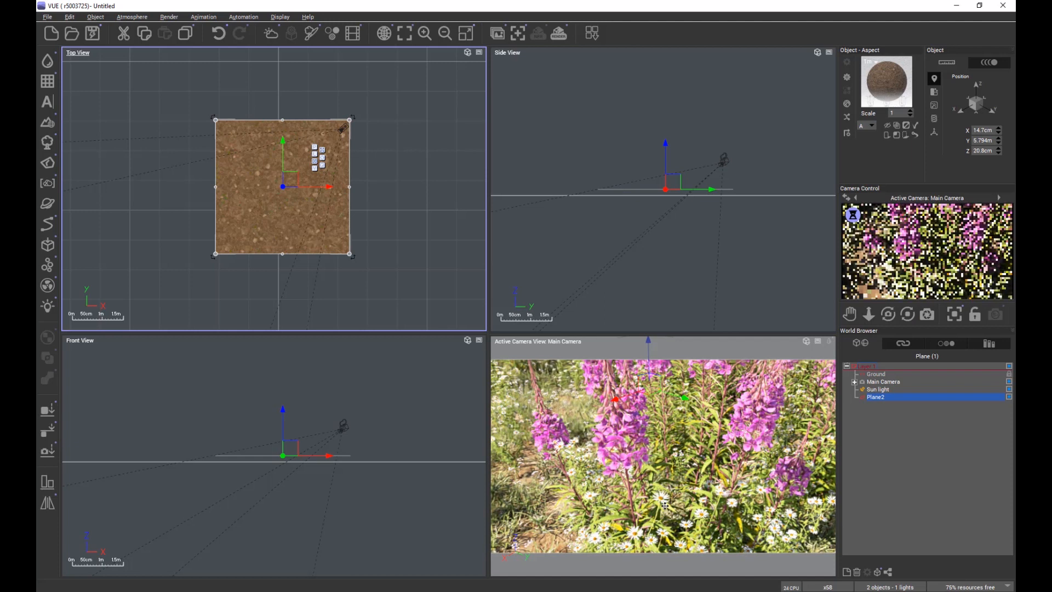
{"action": "left_click_drag", "start_coordinate": [907, 314], "coordinate": [931, 329]}
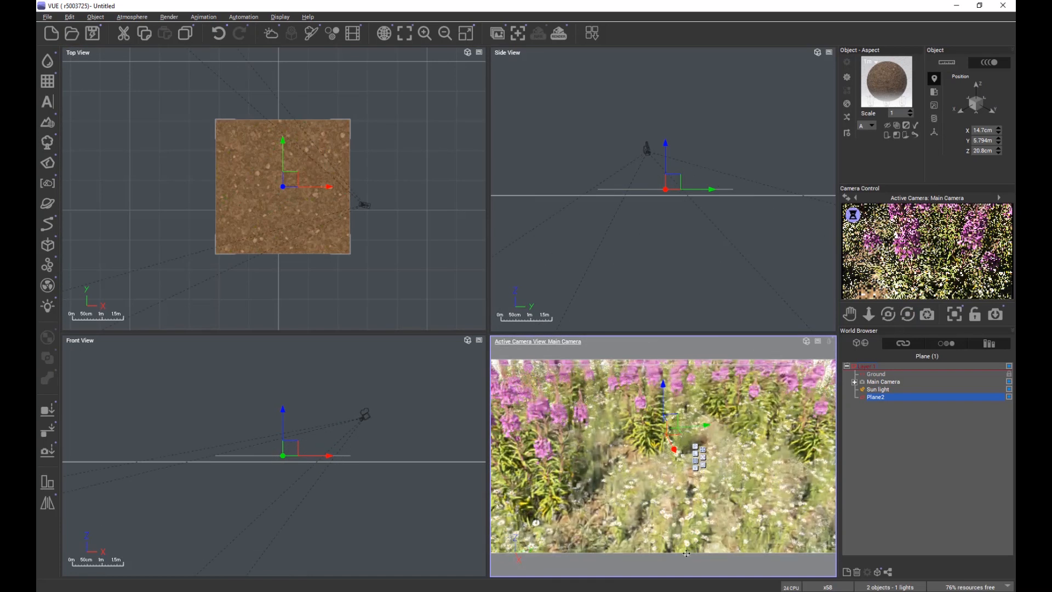
{"action": "right_click_drag", "start_coordinate": [637, 486], "coordinate": [711, 477]}
{"action": "scroll", "coordinate": [630, 415], "scroll_direction": "down", "scroll_amount": 4}
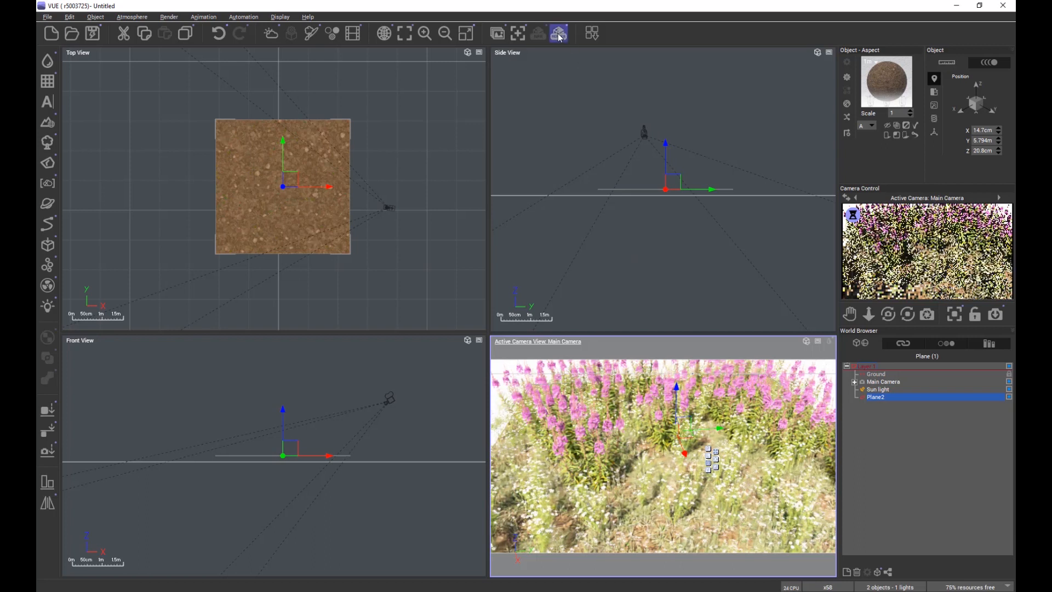
View the latest stacked render at 67% zoom in an enlarged render display
{"action": "left_click", "coordinate": [497, 33]}
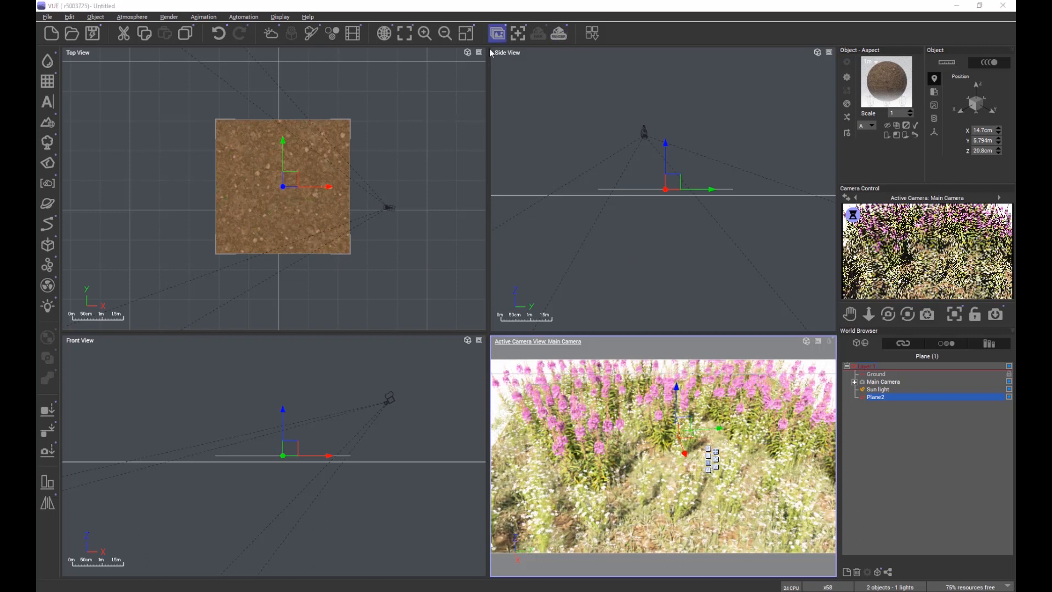
{"action": "left_click", "coordinate": [497, 33]}
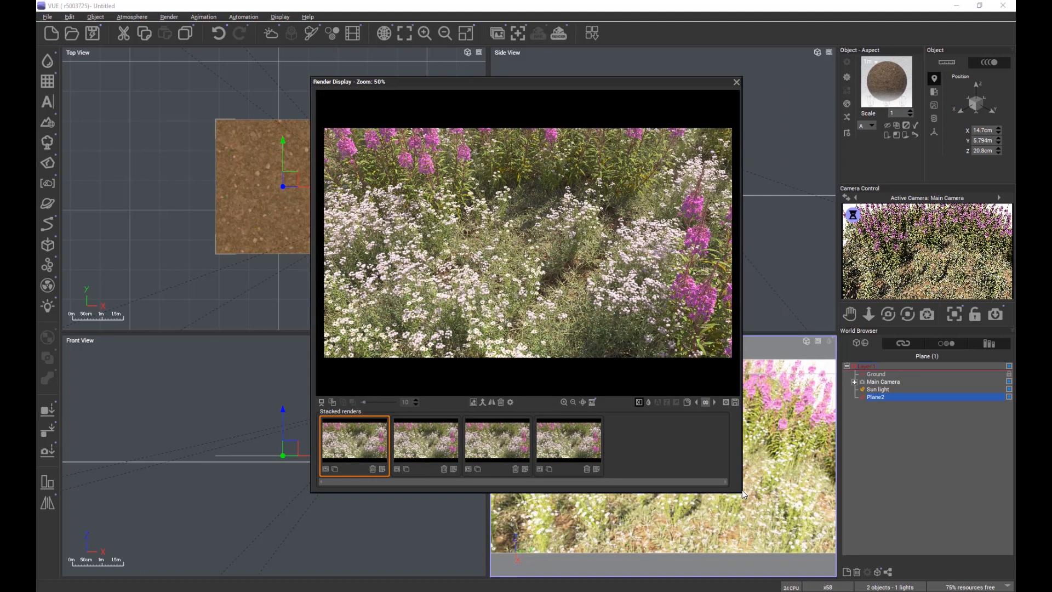
{"action": "left_click", "coordinate": [563, 402]}
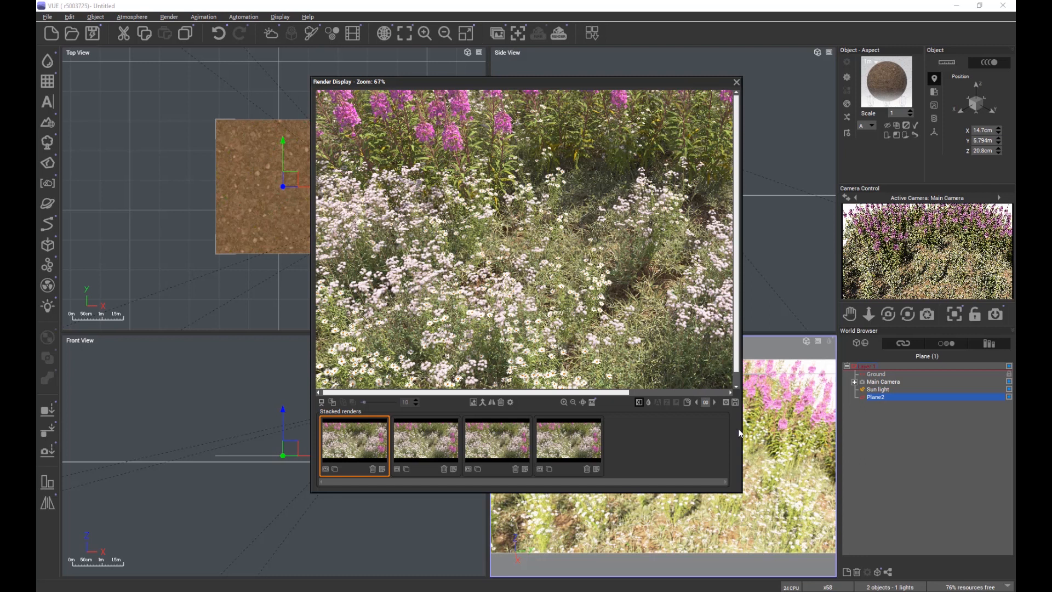
{"action": "left_click_drag", "start_coordinate": [742, 433], "coordinate": [886, 454]}
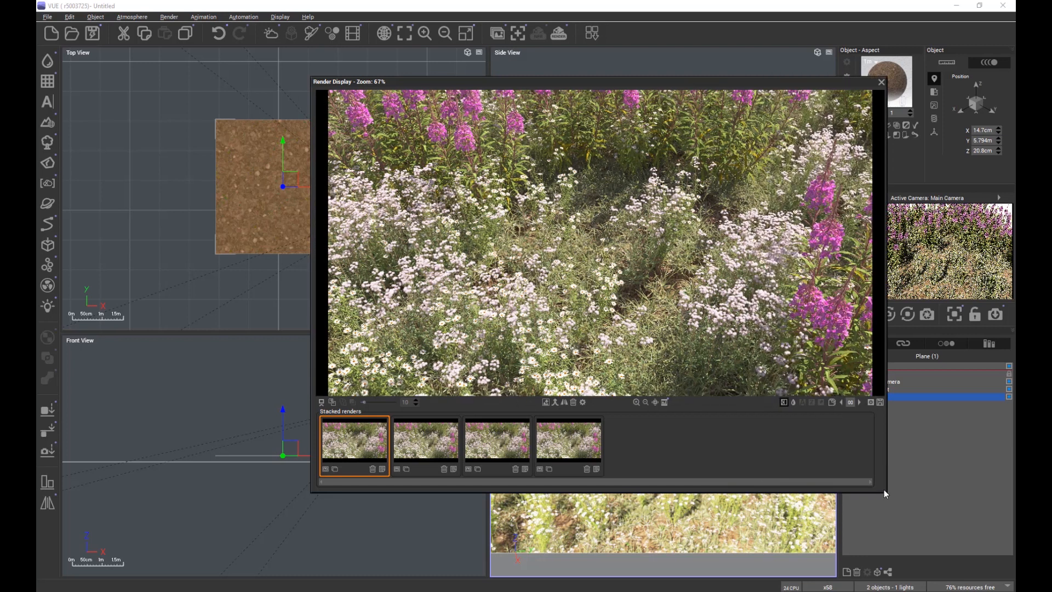
{"action": "left_click_drag", "start_coordinate": [888, 491], "coordinate": [969, 591]}
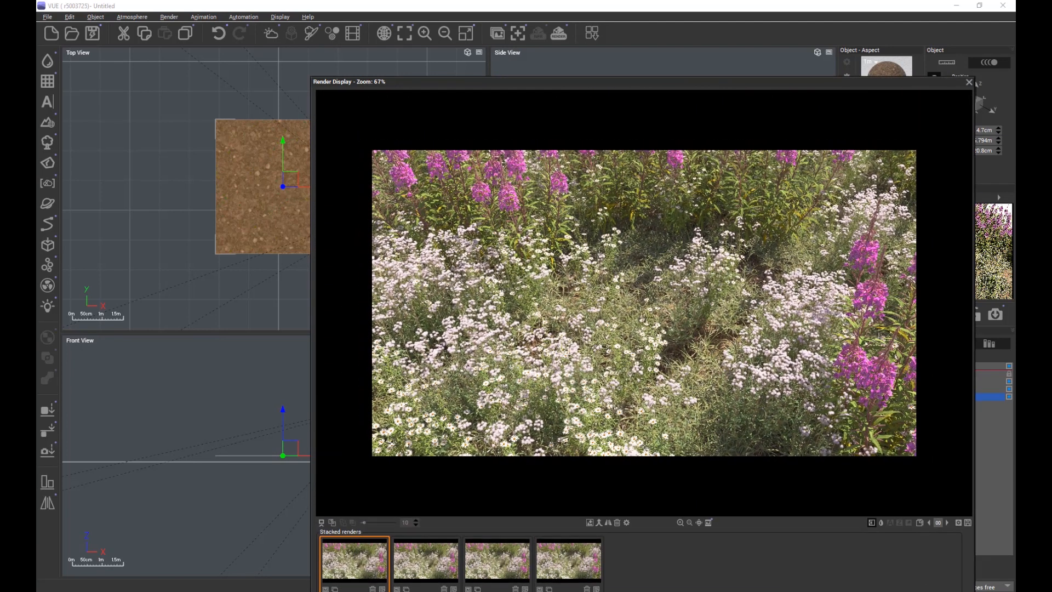
{"action": "left_click_drag", "start_coordinate": [727, 81], "coordinate": [590, 23]}
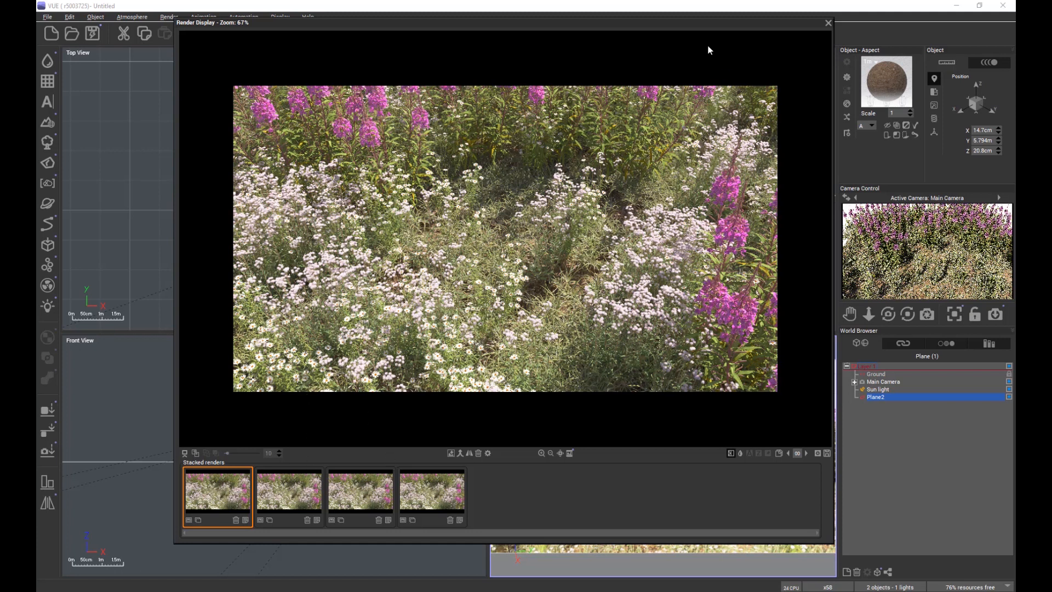
{"action": "left_click_drag", "start_coordinate": [694, 28], "coordinate": [679, 63]}
Enable the information strip in the render options and reopen the display of stacked renders
{"action": "left_click", "coordinate": [560, 34]}
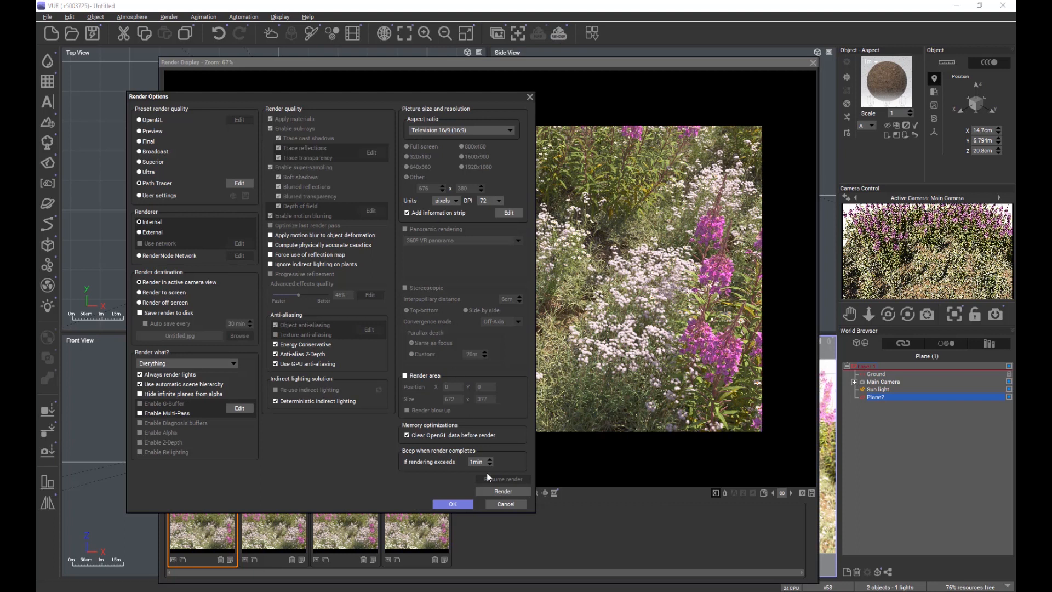
{"action": "left_click", "coordinate": [459, 504]}
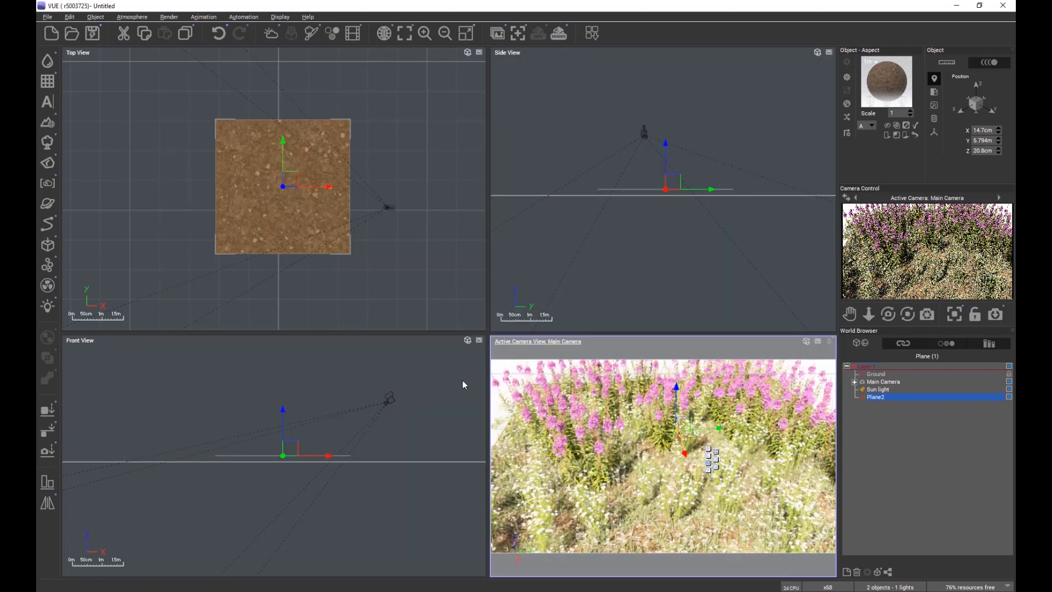
{"action": "left_click", "coordinate": [497, 32]}
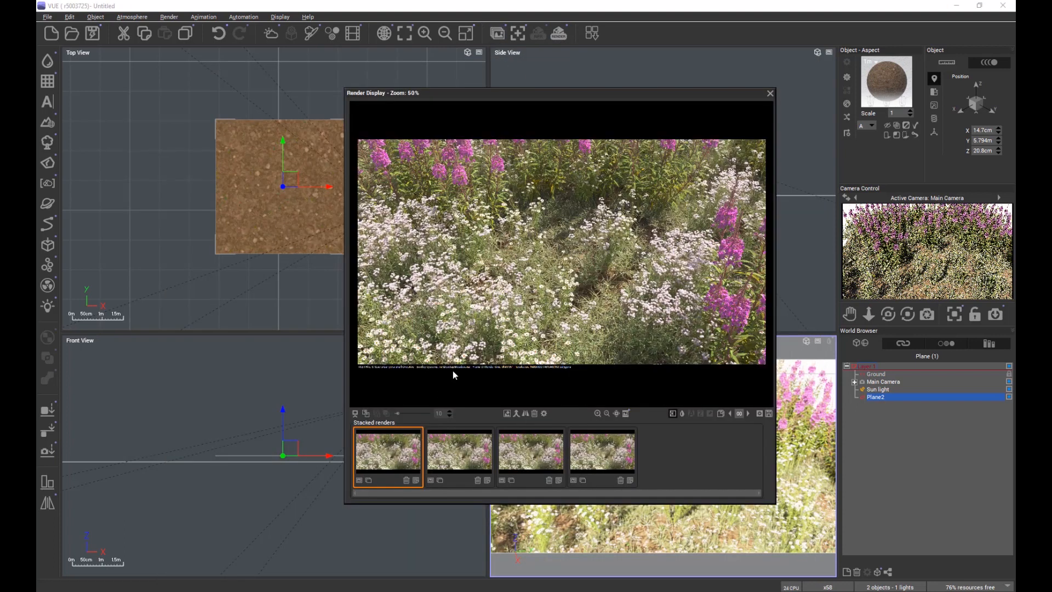
Zoom the first stacked render to 100% and enlarge the display to read its full information strip
{"action": "left_click", "coordinate": [599, 413]}
{"action": "left_click_drag", "start_coordinate": [770, 204], "coordinate": [770, 309]}
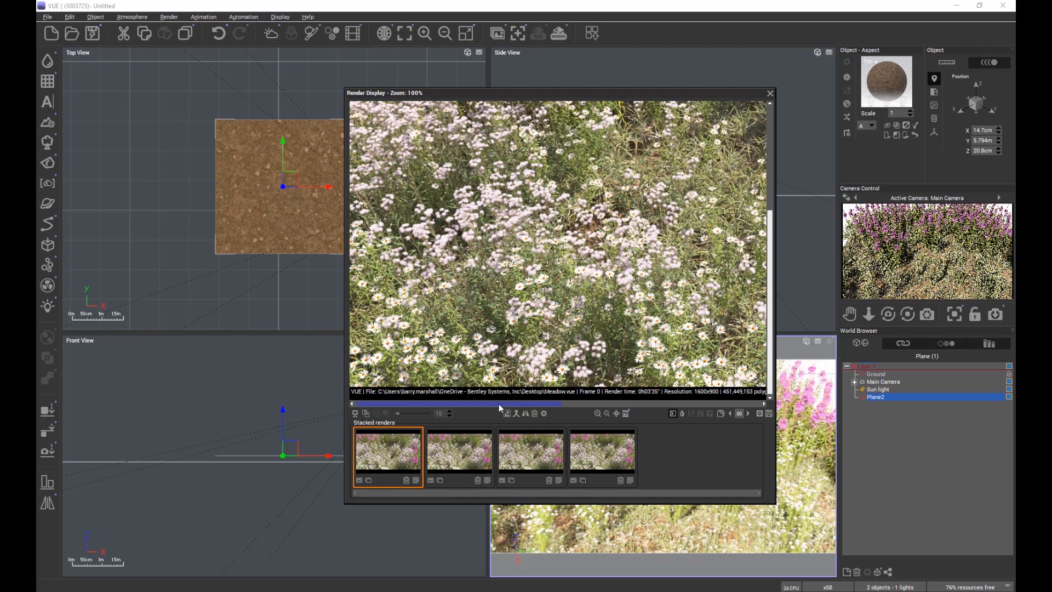
{"action": "left_click_drag", "start_coordinate": [489, 110], "coordinate": [600, 93]}
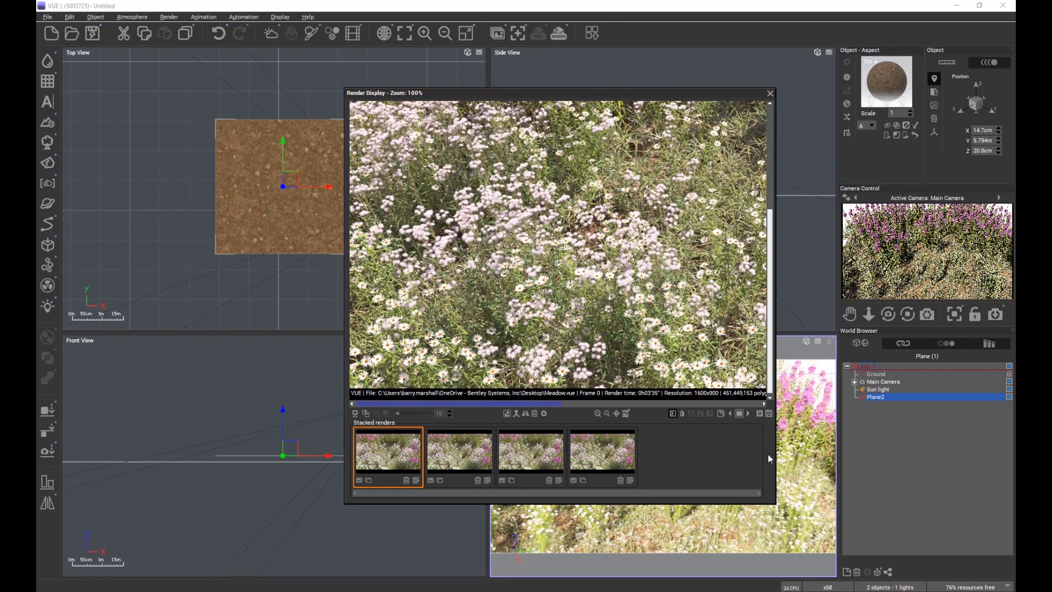
{"action": "left_click_drag", "start_coordinate": [745, 91], "coordinate": [606, 67]}
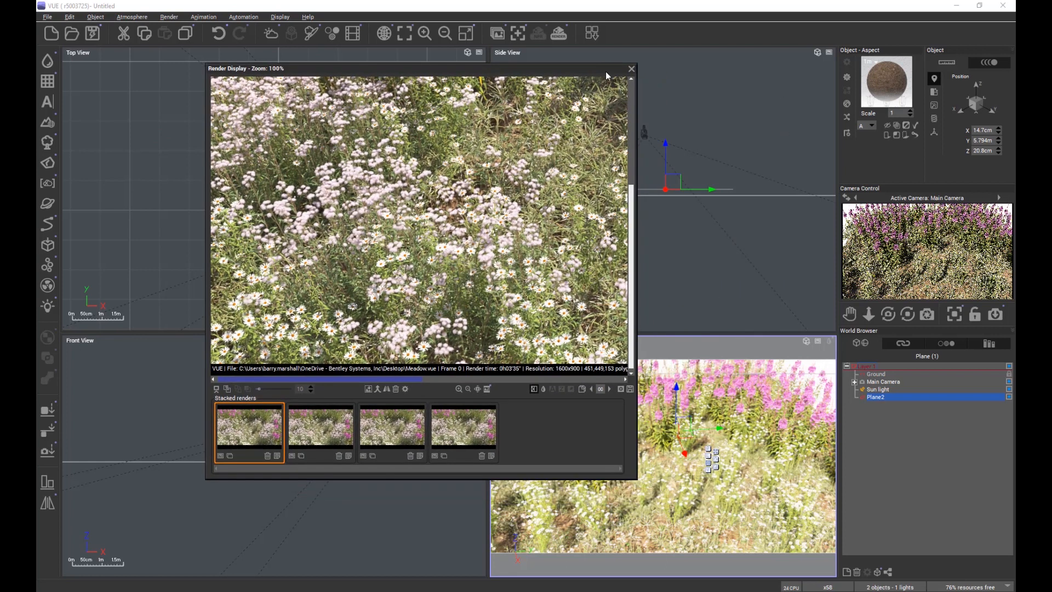
{"action": "left_click_drag", "start_coordinate": [636, 483], "coordinate": [899, 578]}
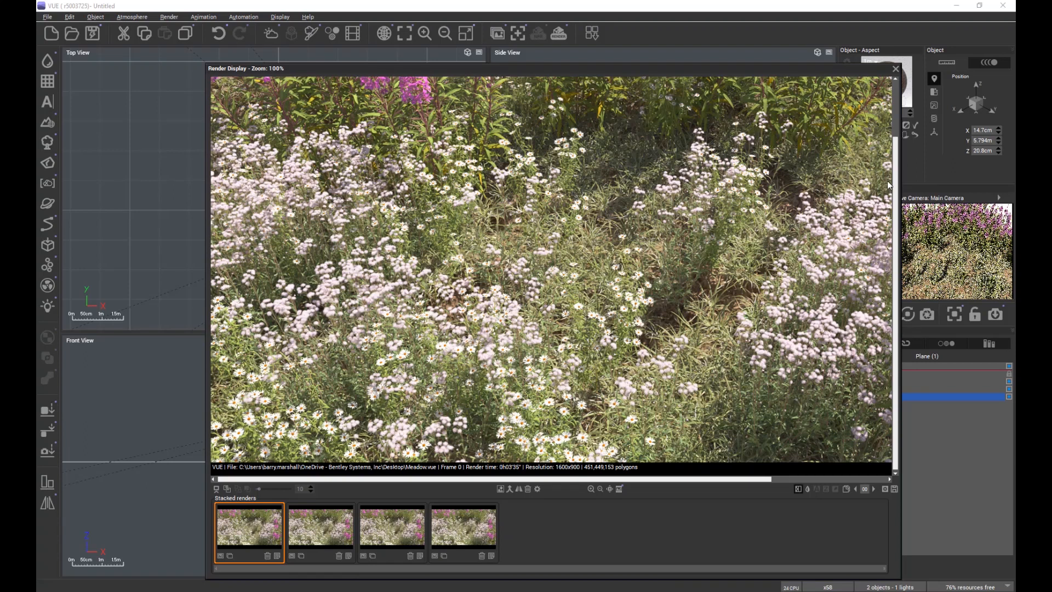
Show the second stacked render to compare its render time in the information strip
{"action": "left_click_drag", "start_coordinate": [896, 206], "coordinate": [900, 278]}
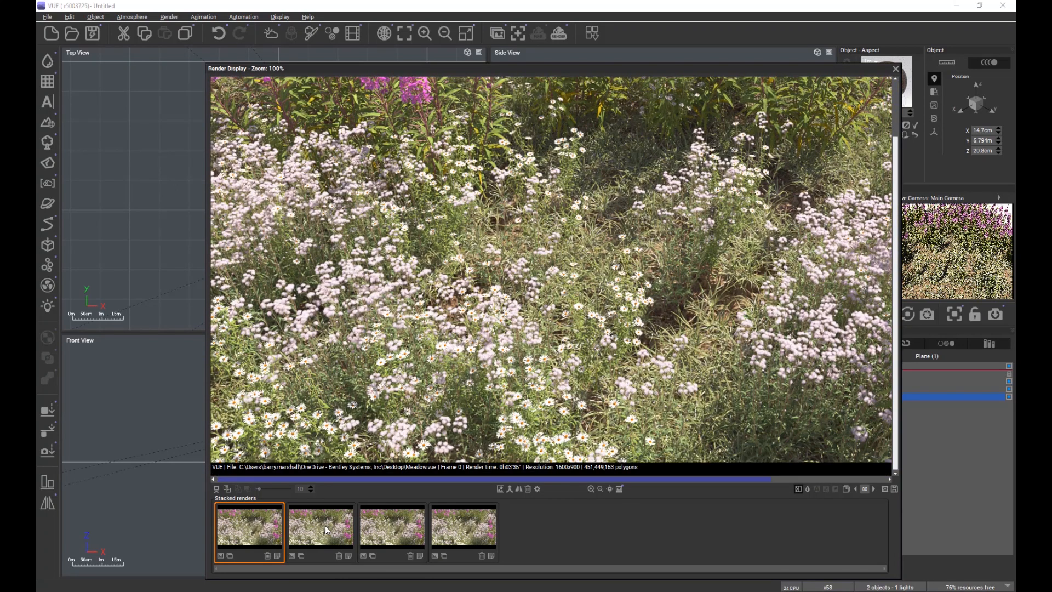
{"action": "mouse_move", "coordinate": [325, 525]}
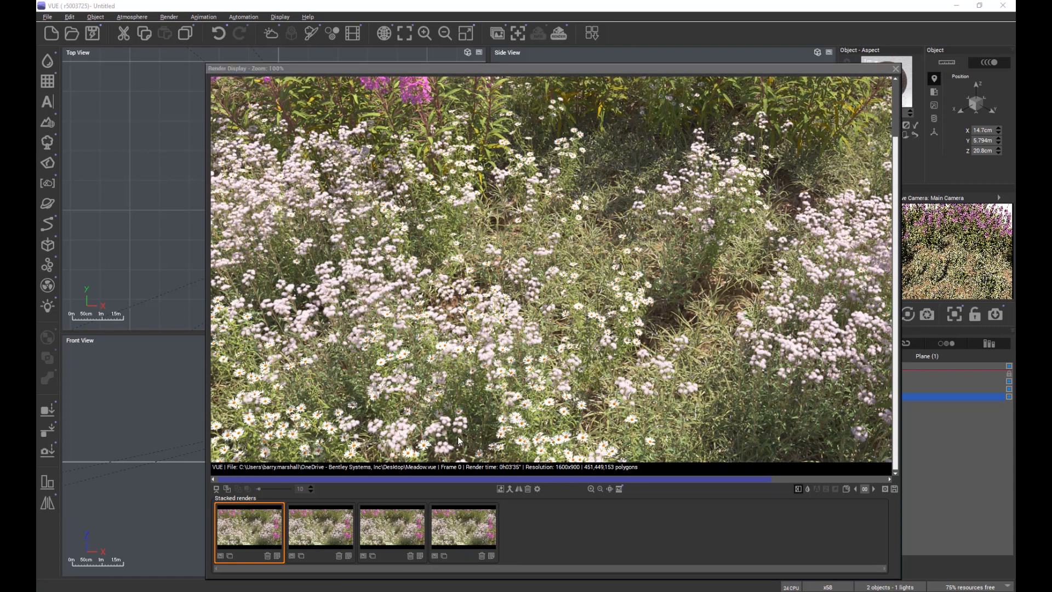
{"action": "left_click", "coordinate": [328, 534]}
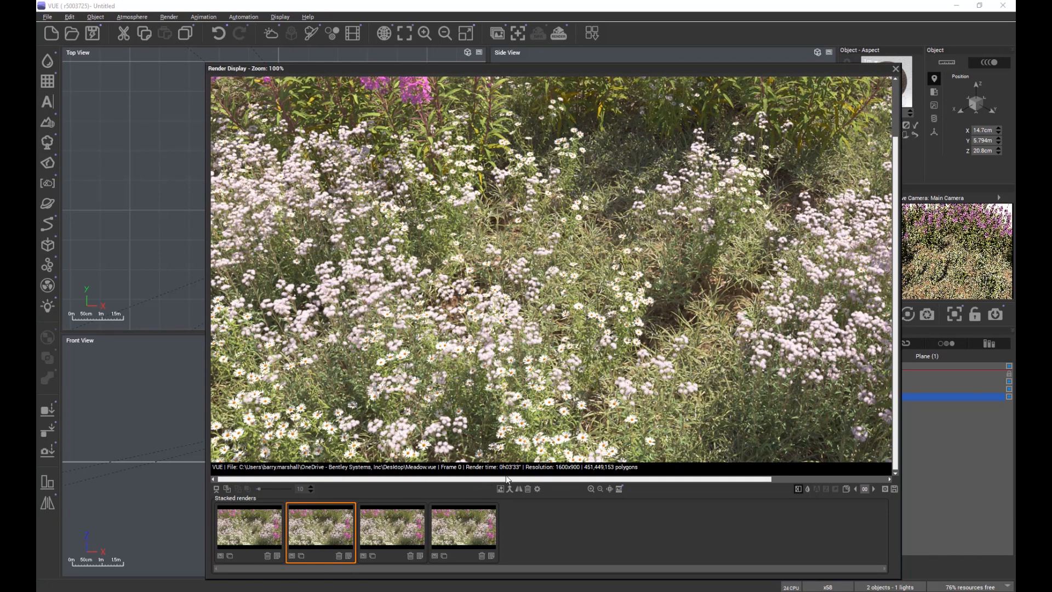
Compare the first and second stacked renders against each other with the Compare mode, and leave the comparison
{"action": "left_click", "coordinate": [256, 529]}
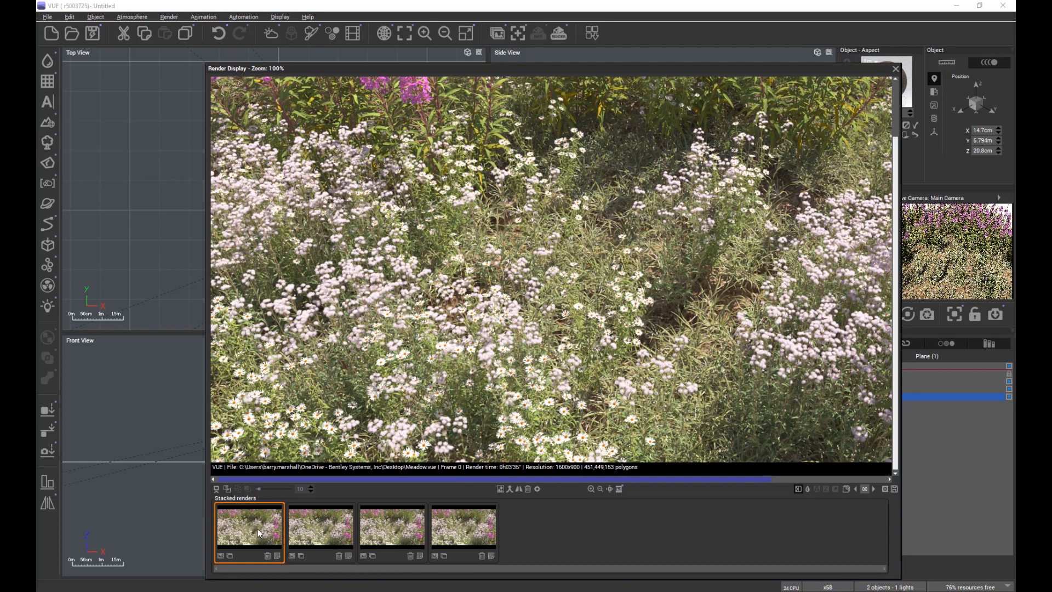
{"action": "left_click", "coordinate": [316, 528]}
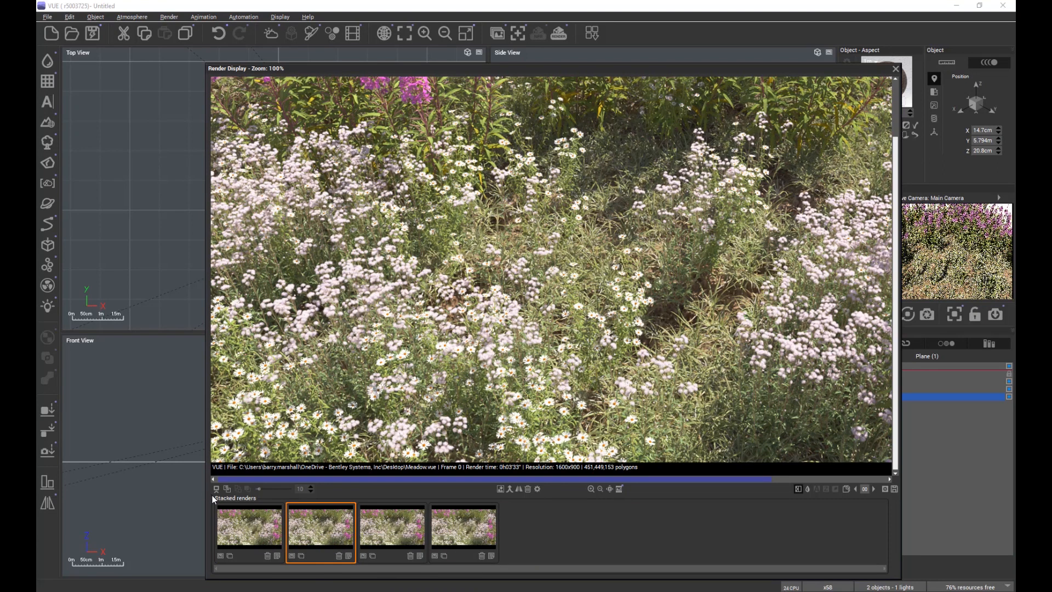
{"action": "left_click", "coordinate": [227, 488]}
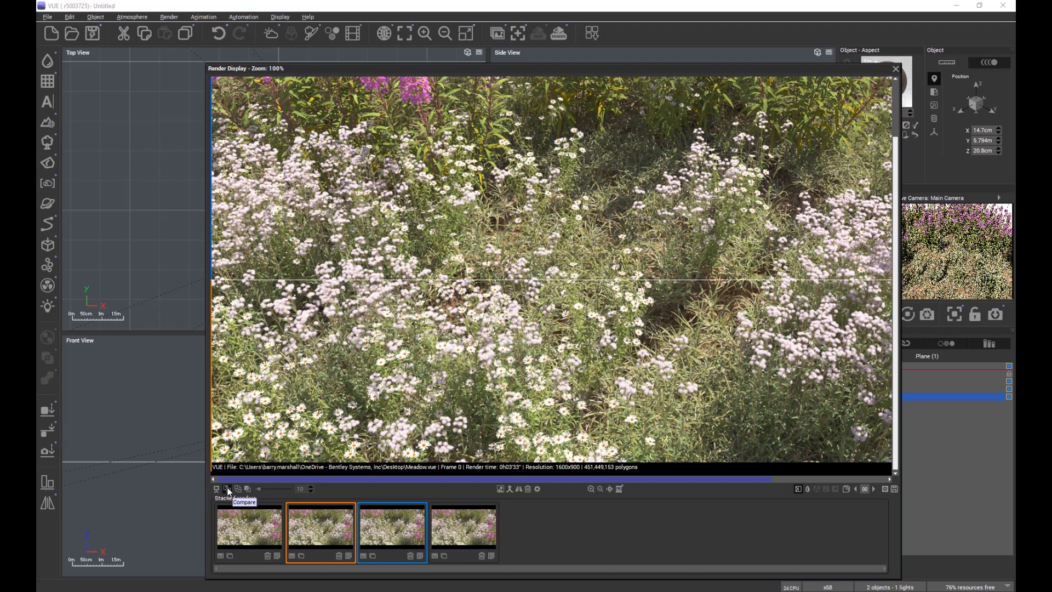
{"action": "left_click", "coordinate": [249, 519]}
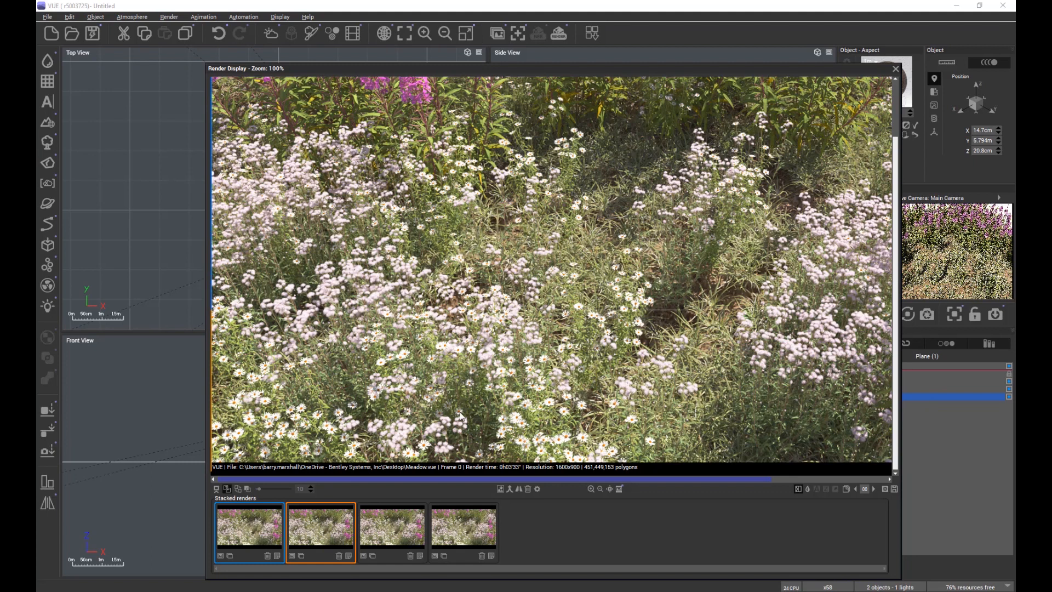
{"action": "left_click", "coordinate": [228, 488]}
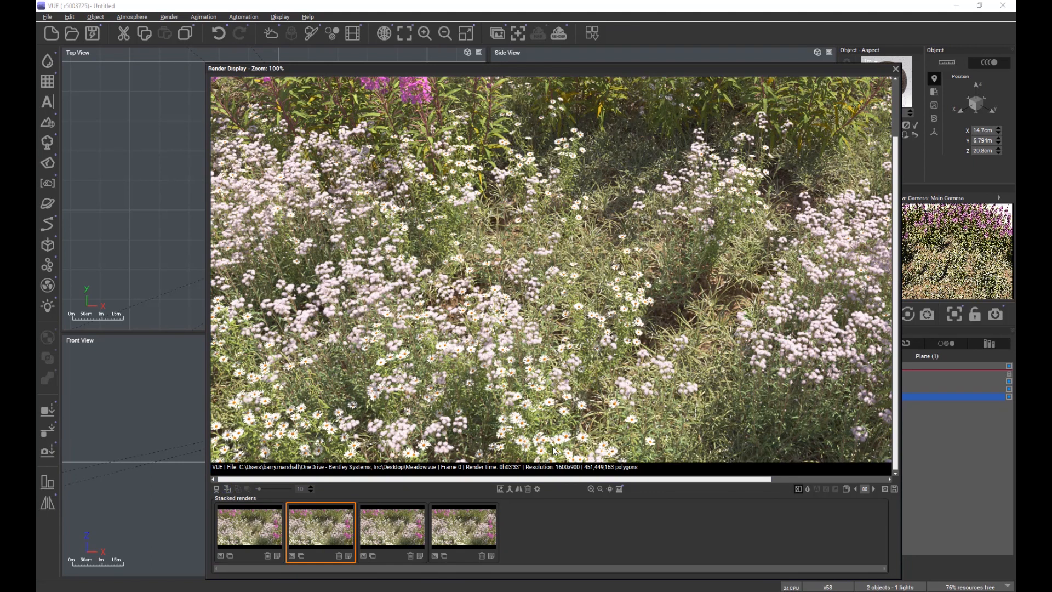
Check the information strips of the third and fourth stacked renders, compare the two images, and close the render display
{"action": "left_click", "coordinate": [407, 539]}
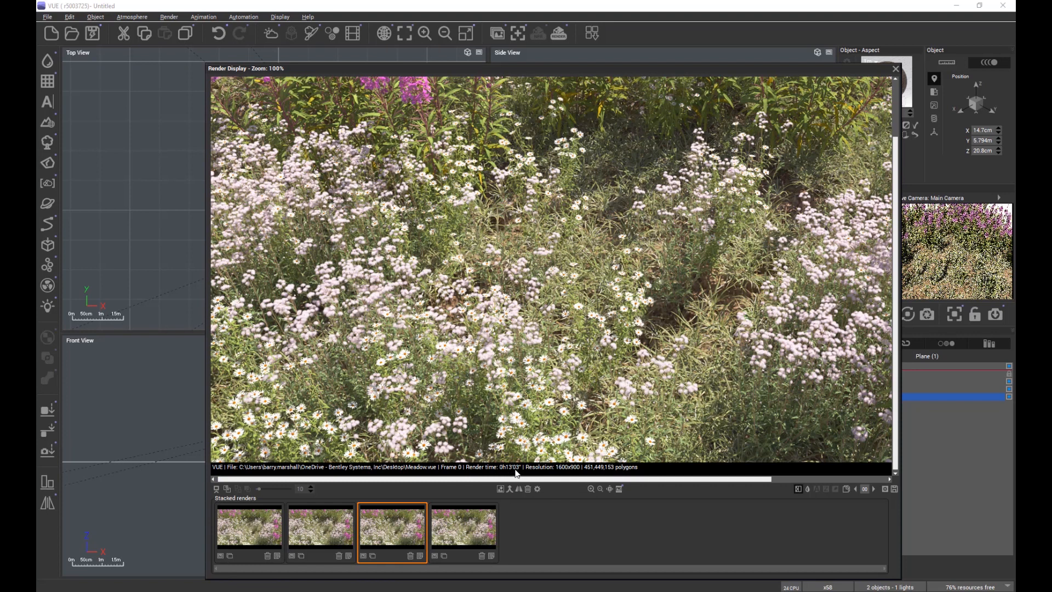
{"action": "left_click", "coordinate": [469, 527]}
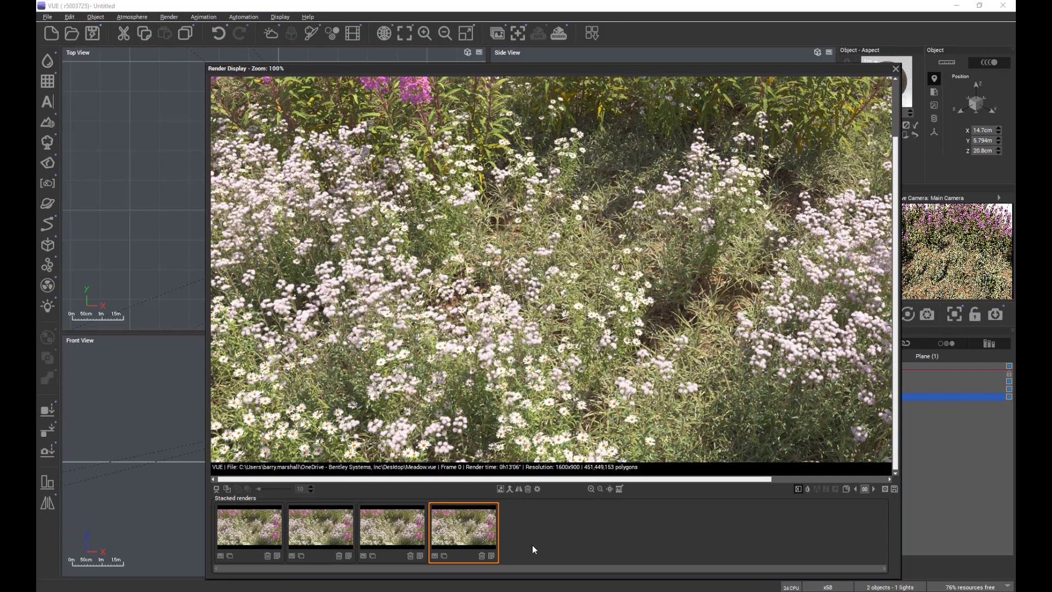
{"action": "mouse_move", "coordinate": [490, 536]}
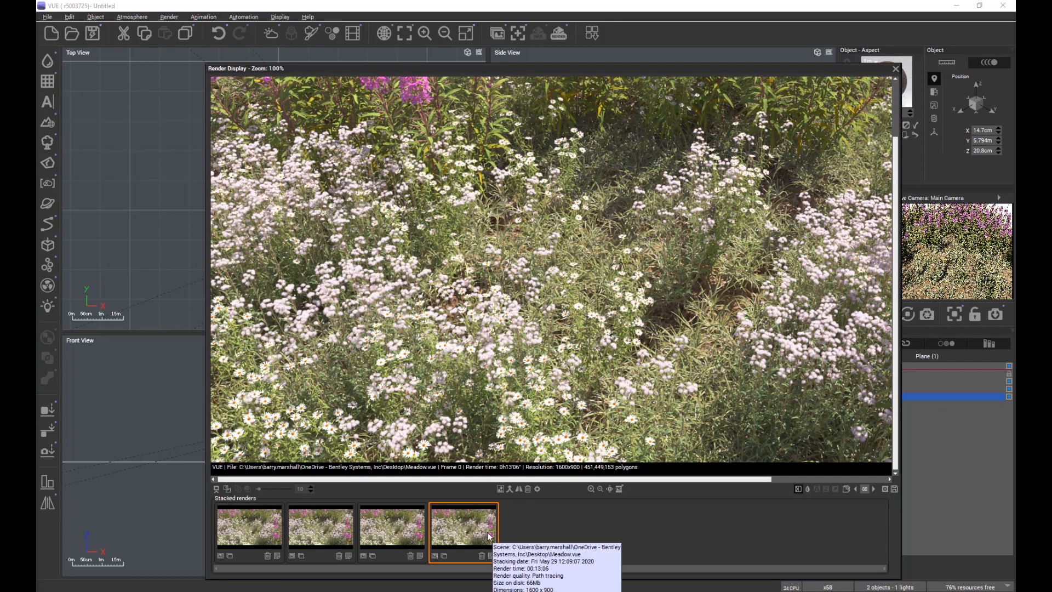
{"action": "left_click", "coordinate": [227, 488]}
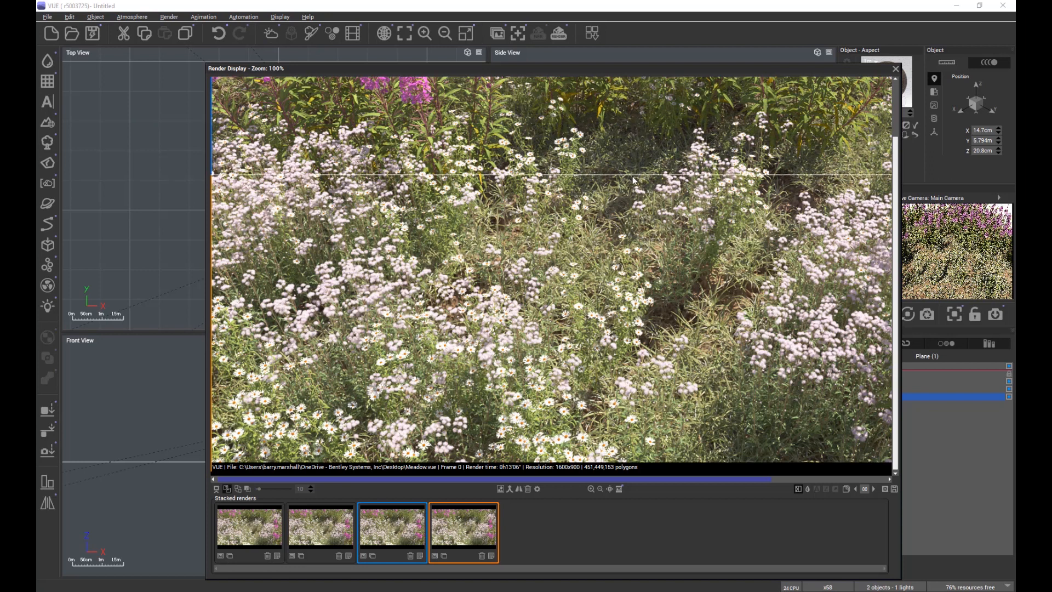
{"action": "left_click", "coordinate": [896, 69]}
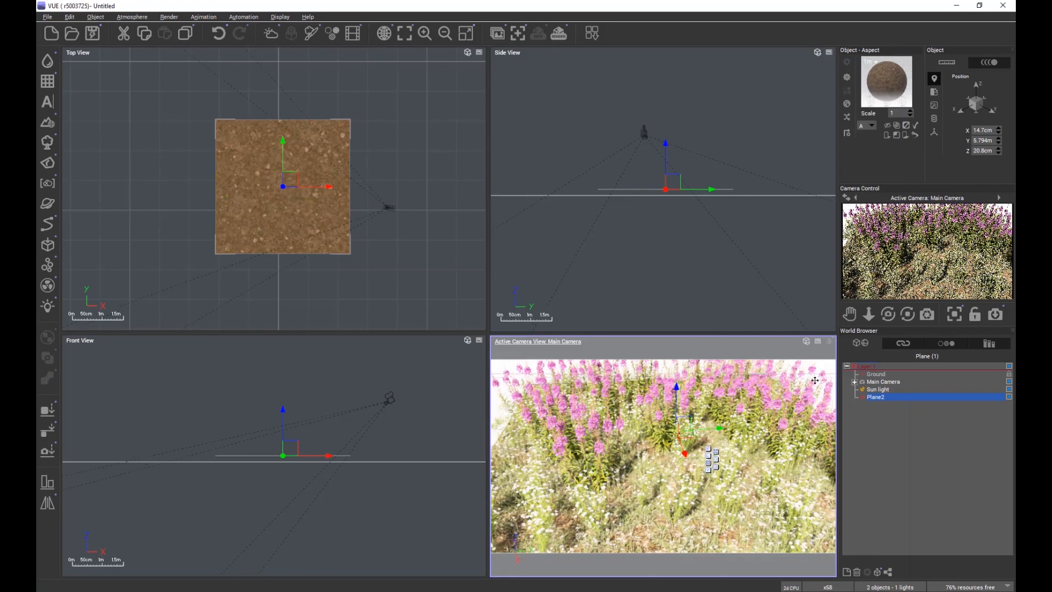
Orbit the main camera to a low side view of the meadow and open the Path Tracer options
{"action": "left_click_drag", "start_coordinate": [907, 314], "coordinate": [921, 297]}
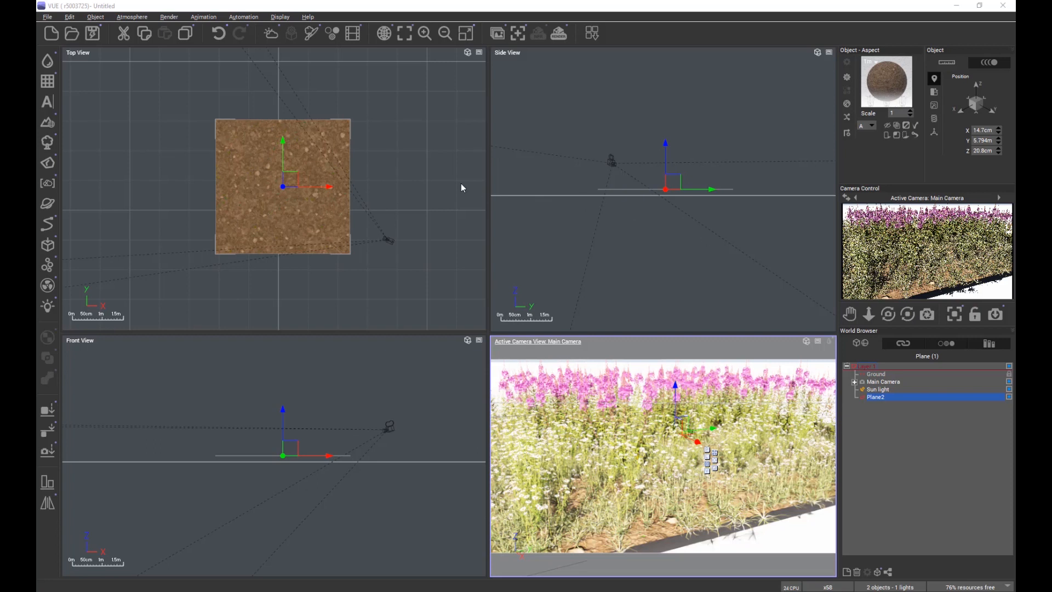
{"action": "right_click", "coordinate": [558, 34]}
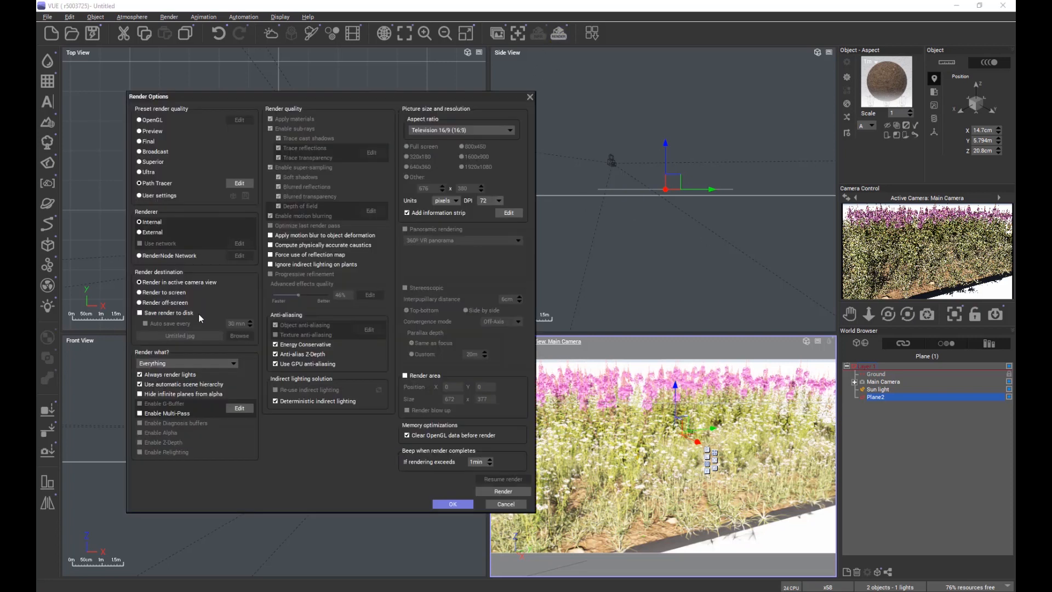
{"action": "left_click", "coordinate": [237, 184]}
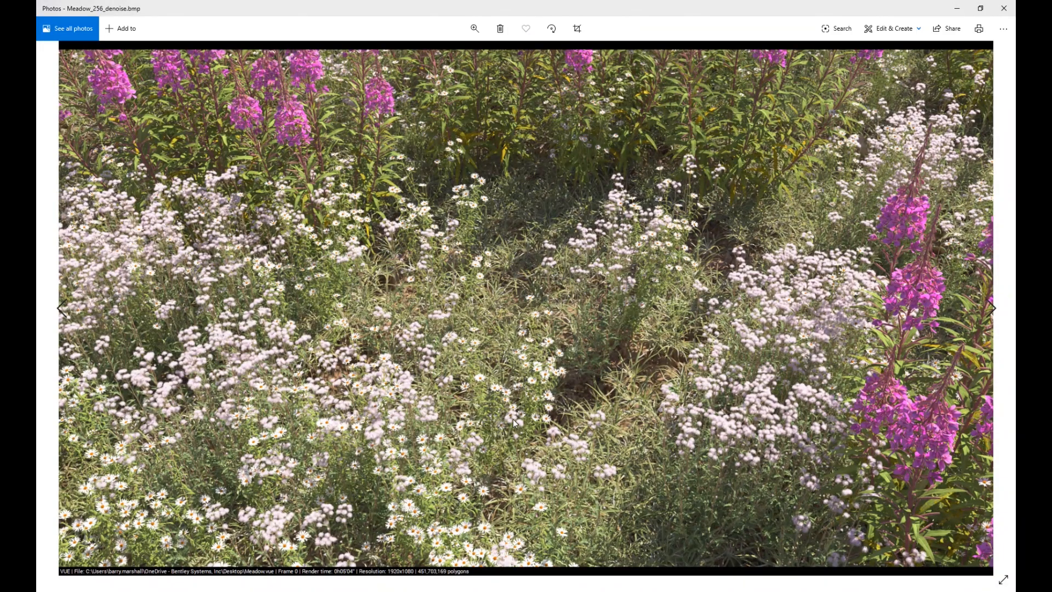
Compare Meadow_256_denoise.bmp with Meadow_1024_no_denoise.bmp in Photos for image quality and render time
{"action": "left_click", "coordinate": [991, 310]}
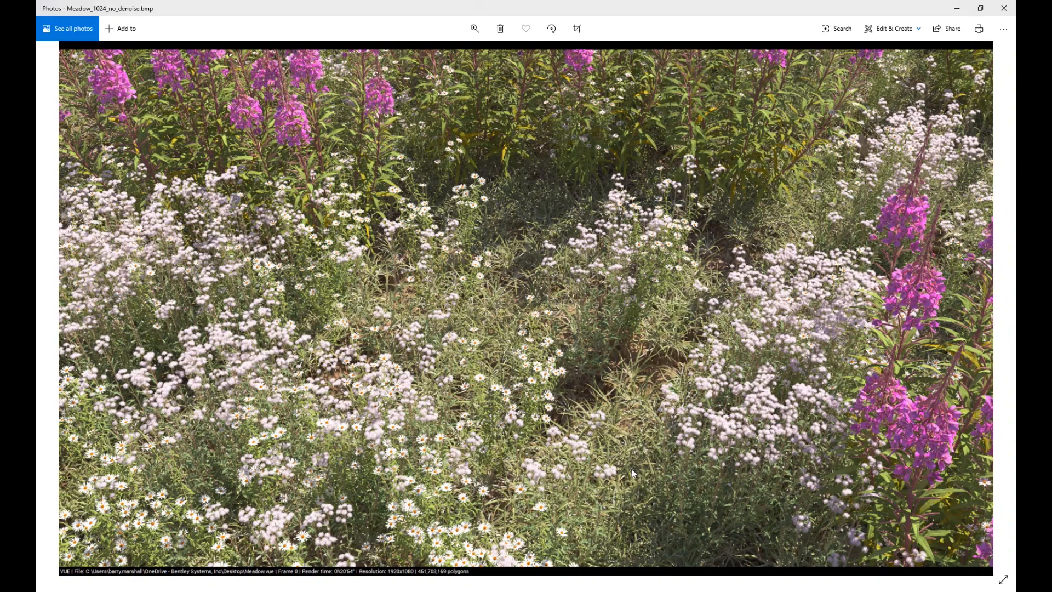
{"action": "mouse_move", "coordinate": [62, 311]}
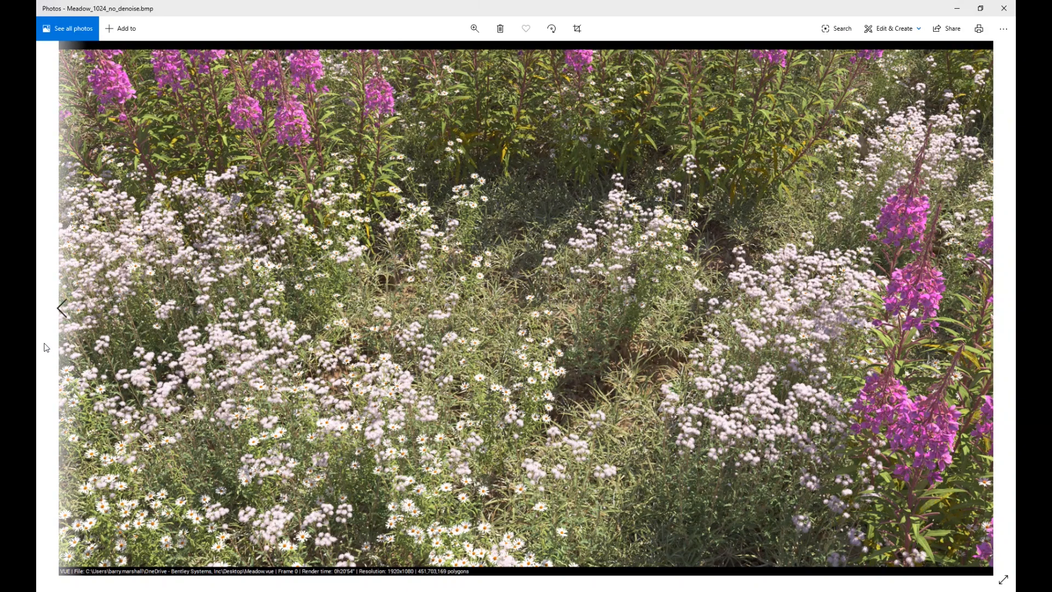
{"action": "left_click", "coordinate": [60, 308]}
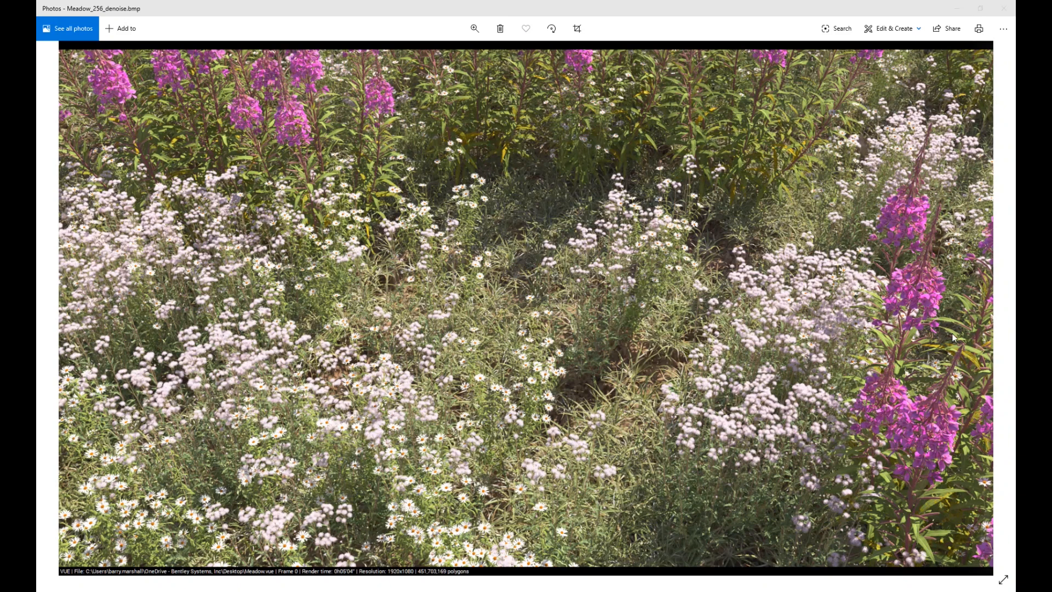
{"action": "left_click", "coordinate": [993, 311]}
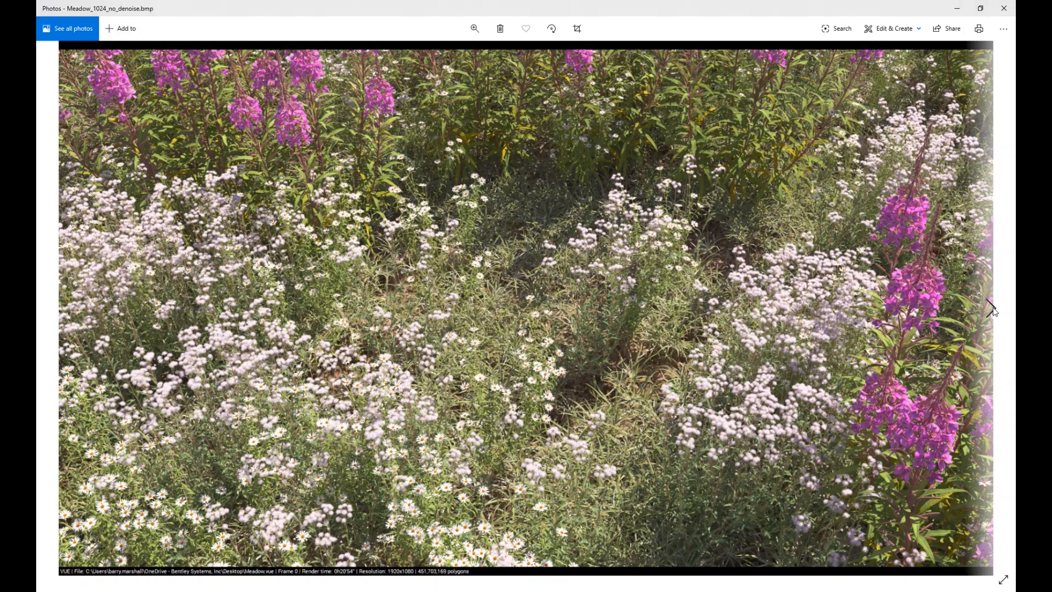
Compare the lupin depth-of-field renders NO_Denoise_1024_DoF.bmp and Denoise_256_DoF.bmp in Photos
{"action": "left_click", "coordinate": [992, 309]}
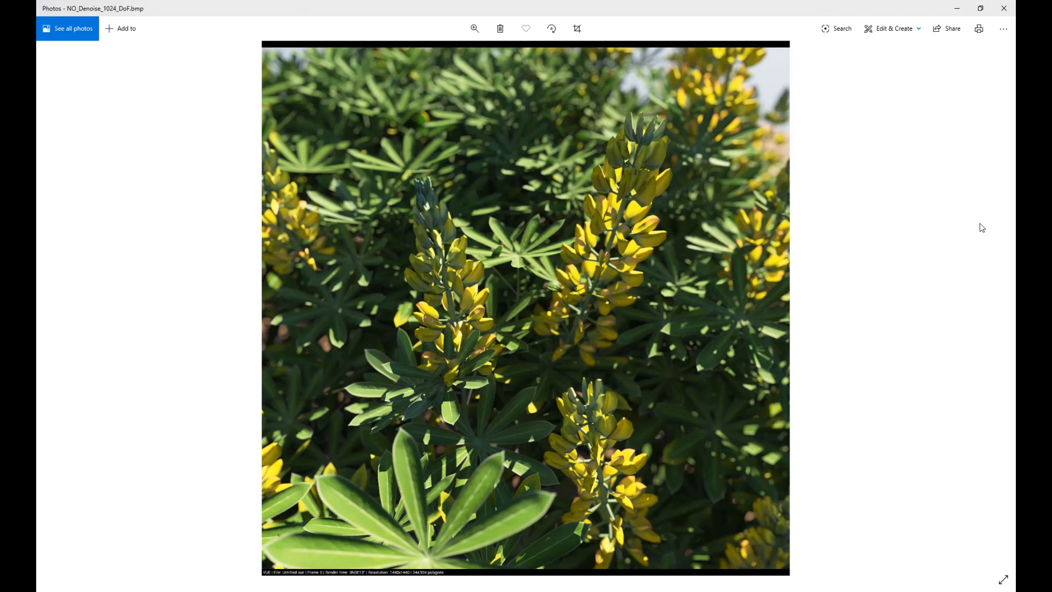
{"action": "left_click", "coordinate": [61, 308]}
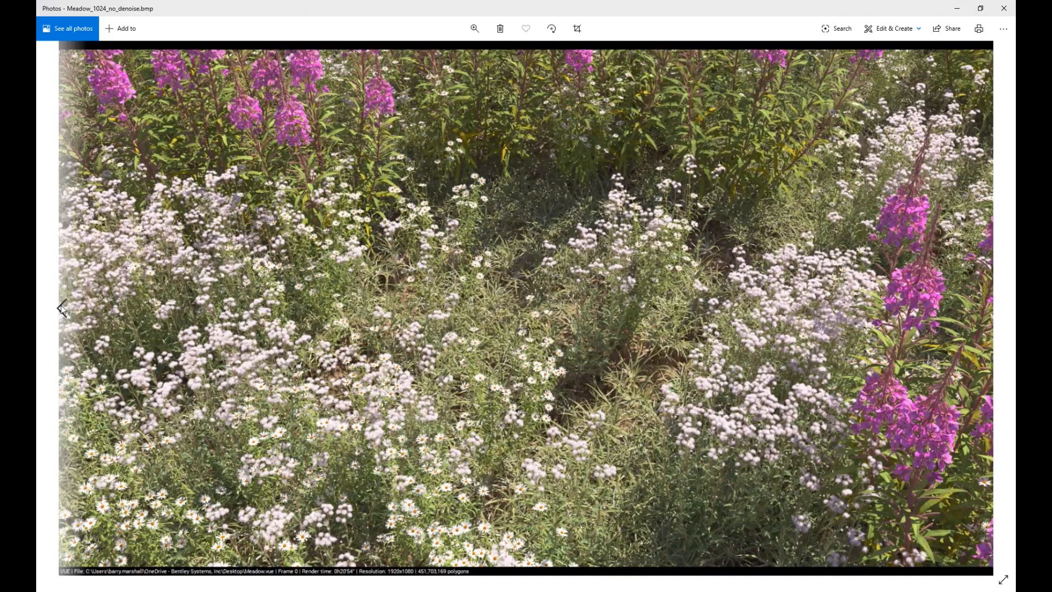
{"action": "left_click", "coordinate": [61, 308]}
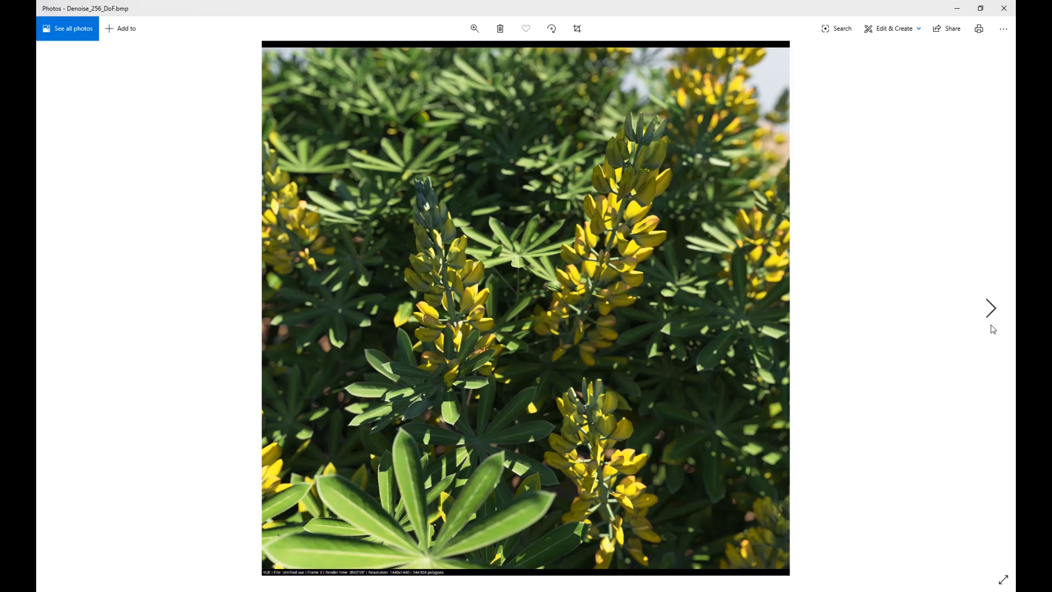
{"action": "left_click", "coordinate": [991, 308]}
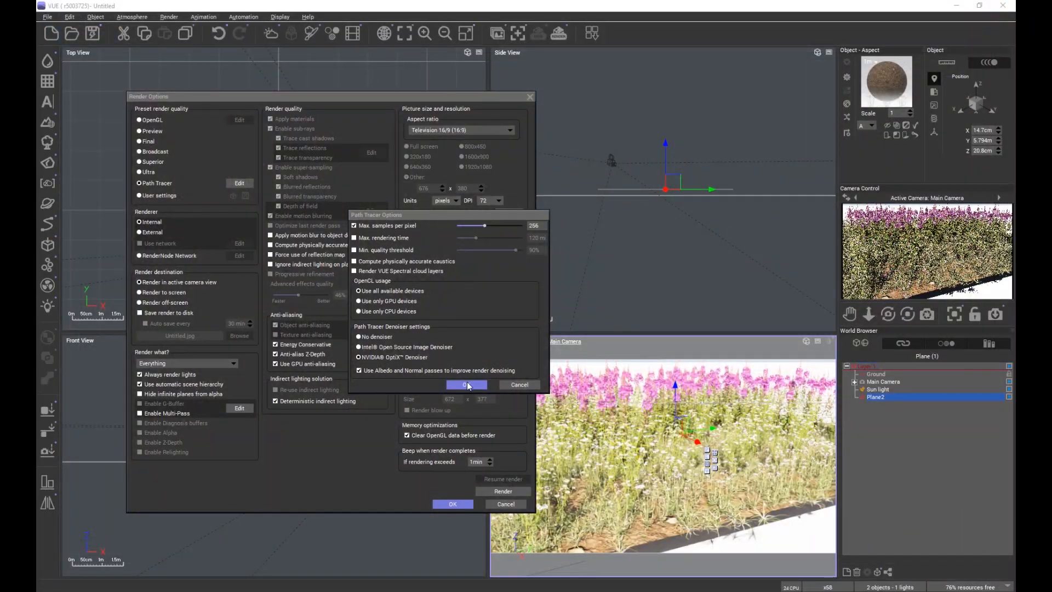
Back in VUE, accept the Path Tracer and render options and orbit the main camera to a higher view of the meadow
{"action": "left_click", "coordinate": [466, 385]}
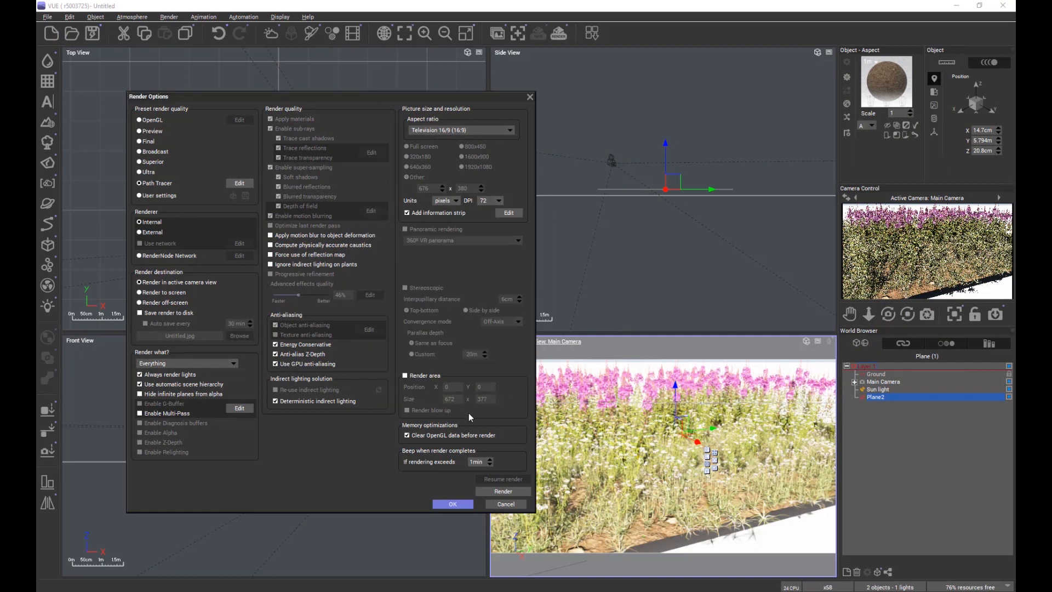
{"action": "left_click", "coordinate": [463, 504]}
{"action": "left_click_drag", "start_coordinate": [908, 314], "coordinate": [712, 509]}
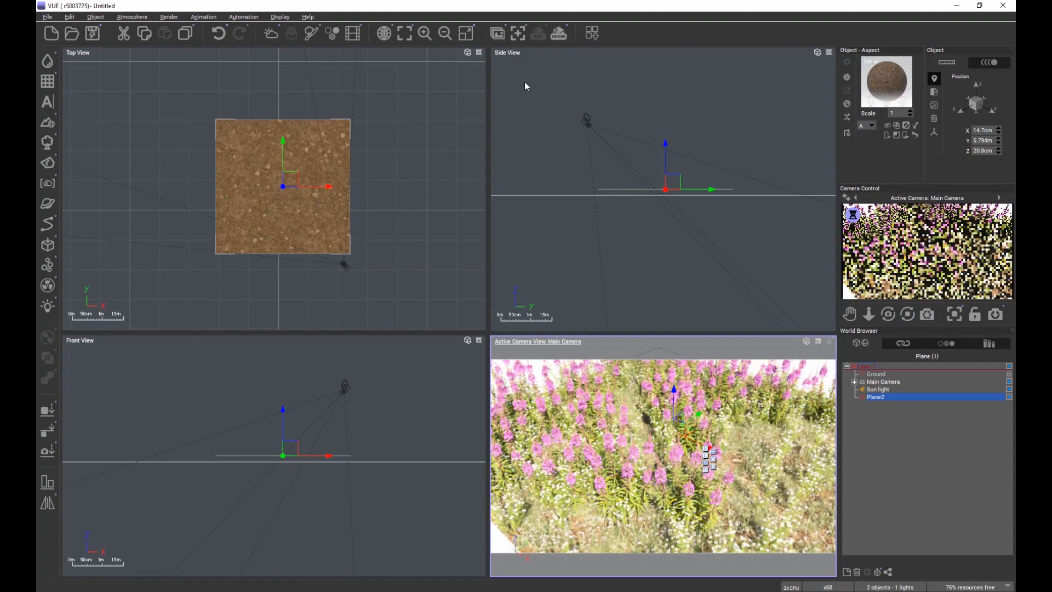
Review the sampling and denoiser settings in the Path Tracer options and close the render options
{"action": "left_click", "coordinate": [559, 34]}
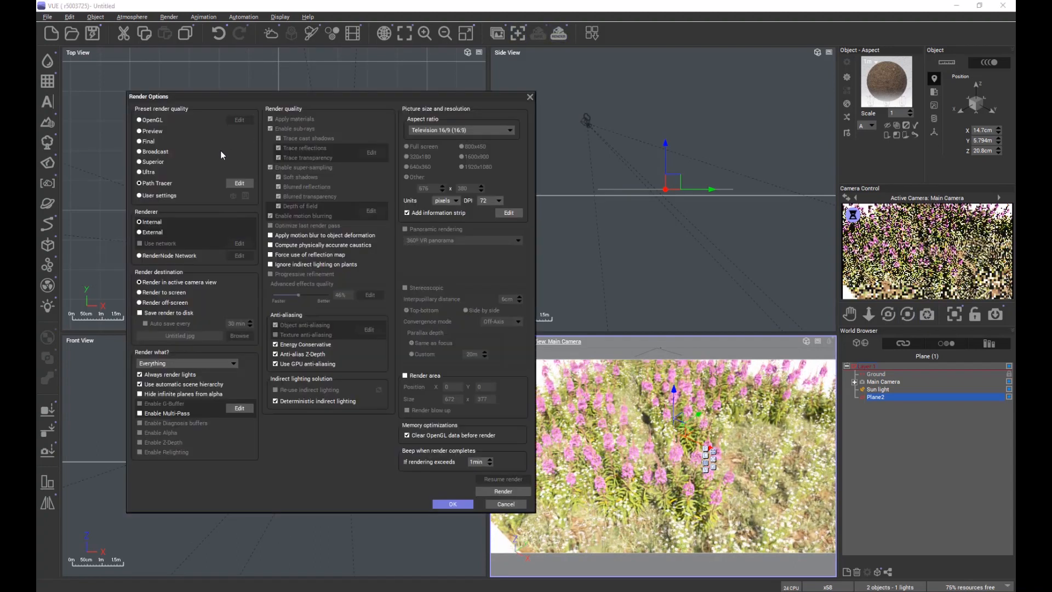
{"action": "left_click", "coordinate": [239, 183]}
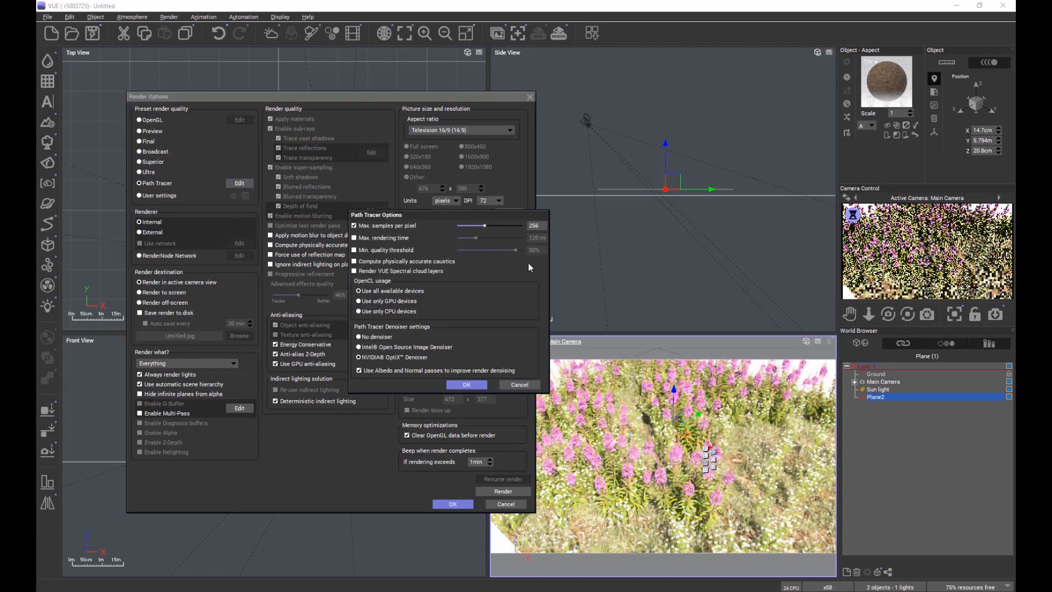
{"action": "left_click", "coordinate": [466, 385]}
{"action": "left_click", "coordinate": [451, 504]}
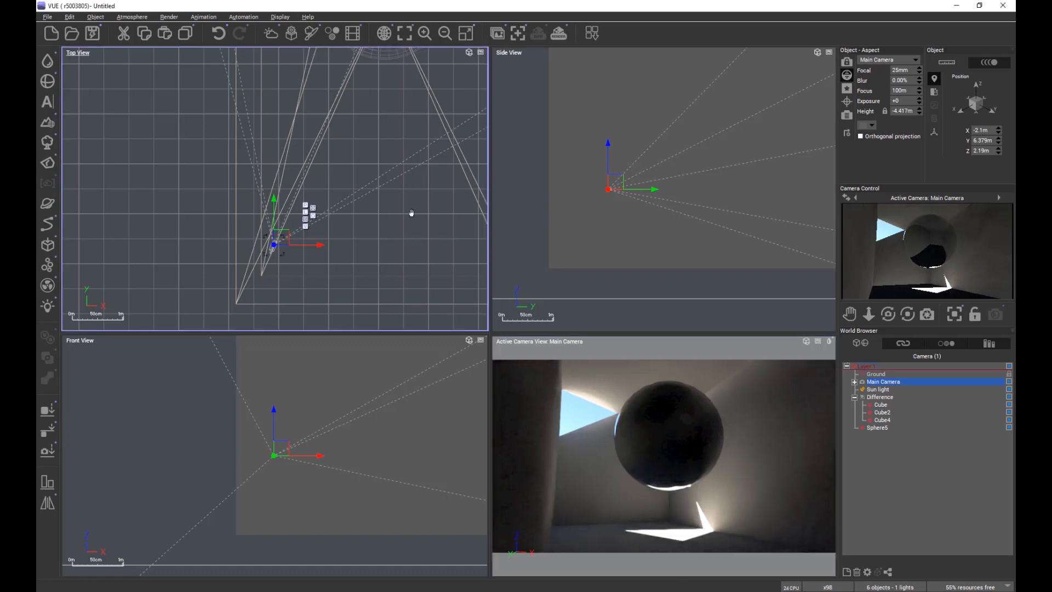
Show the stacked renders of the interior sphere scene in the render display, after viewing the room layout from above
{"action": "scroll", "coordinate": [411, 213], "scroll_direction": "down", "scroll_amount": 5}
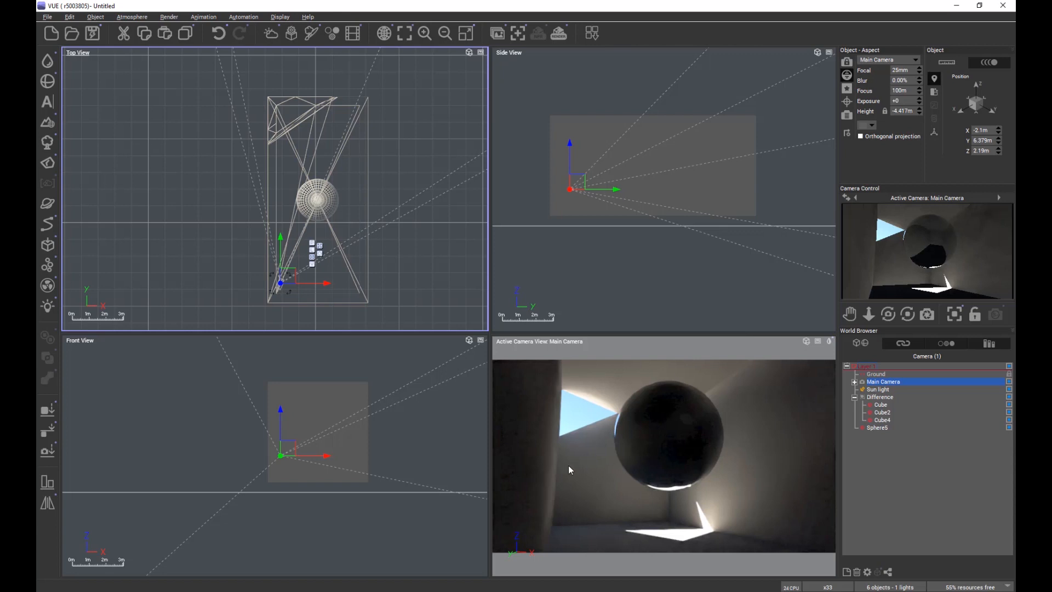
{"action": "left_click", "coordinate": [497, 37]}
{"action": "left_click_drag", "start_coordinate": [552, 132], "coordinate": [572, 120]}
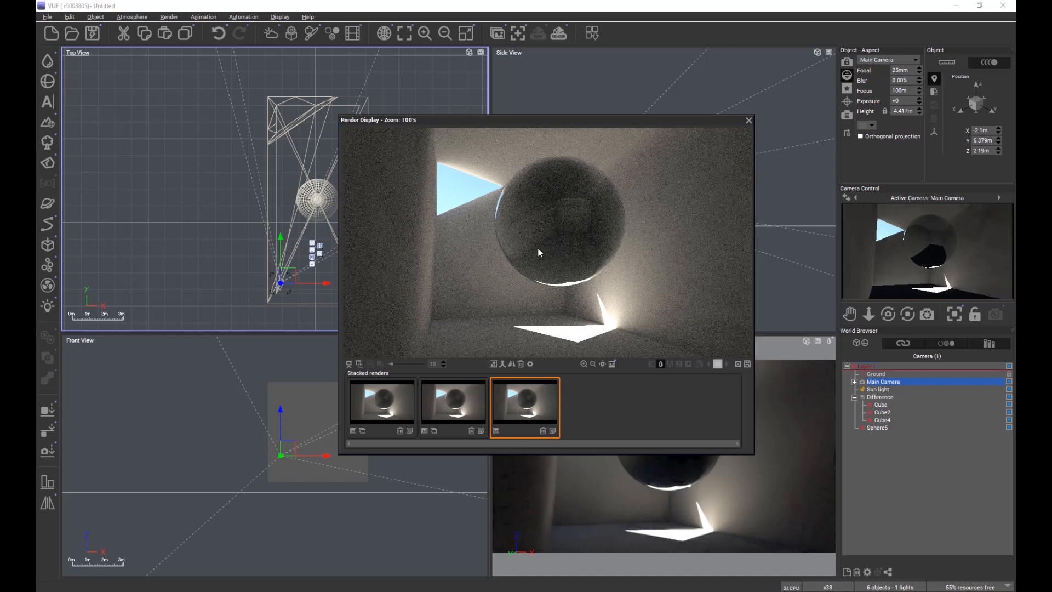
Compare the three stacked renders of the sphere room, checking noise, reflections and render time
{"action": "left_click", "coordinate": [387, 405]}
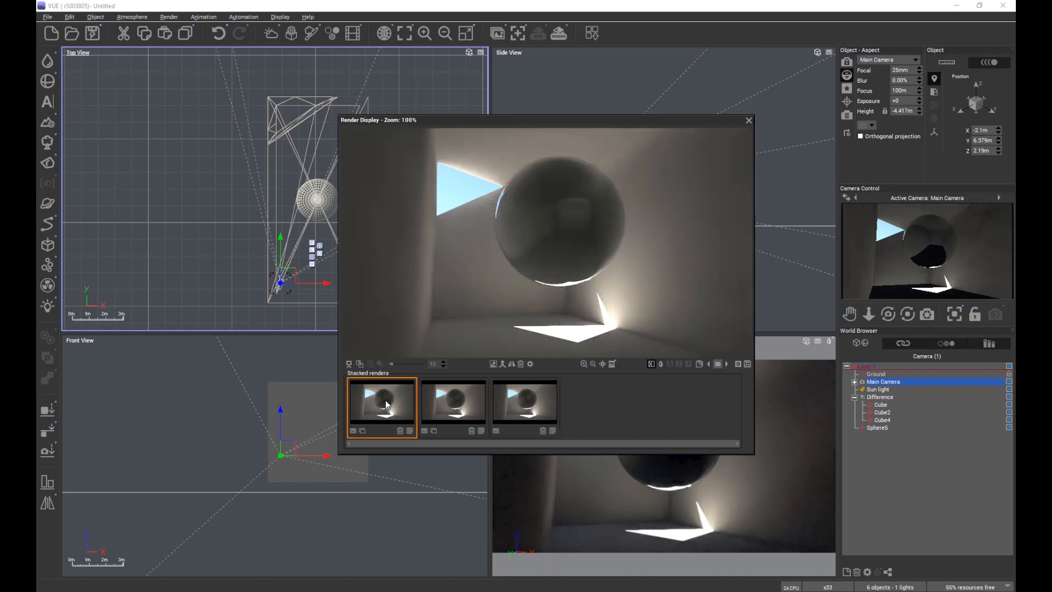
{"action": "left_click", "coordinate": [470, 405]}
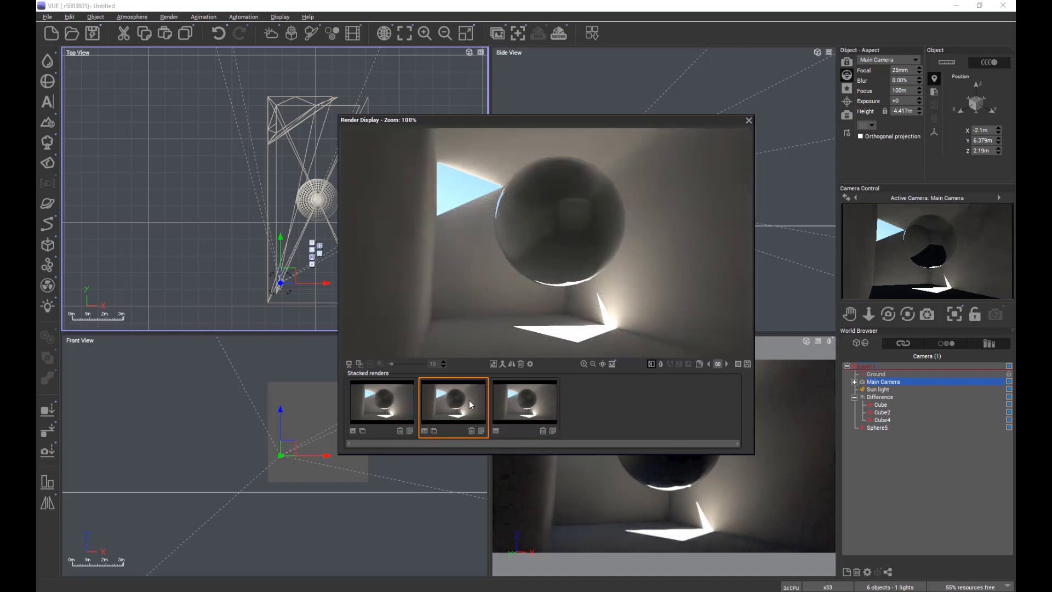
{"action": "mouse_move", "coordinate": [469, 405]}
{"action": "left_click", "coordinate": [393, 411]}
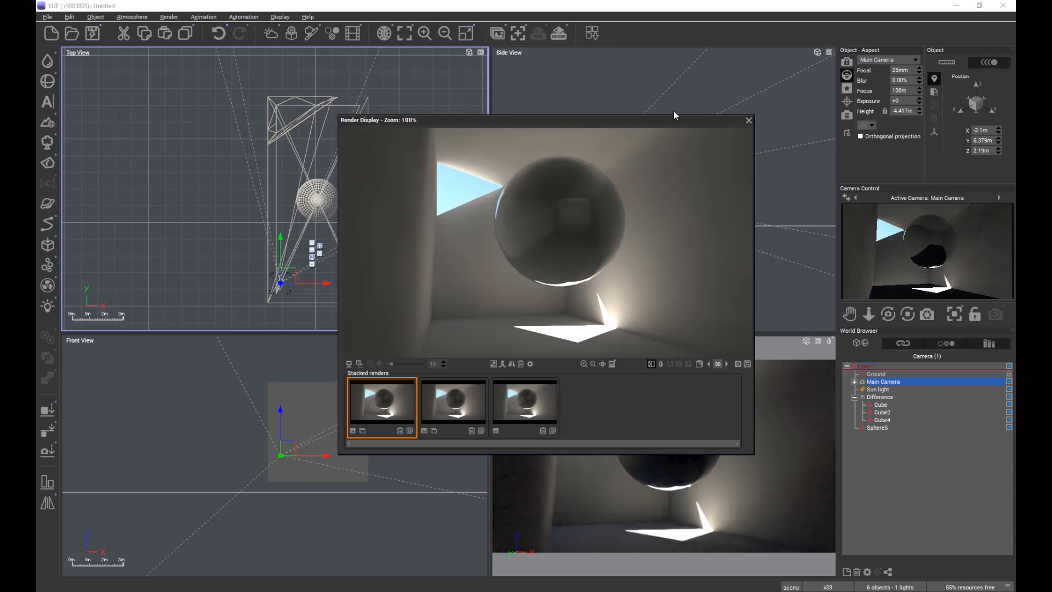
{"action": "left_click", "coordinate": [542, 407]}
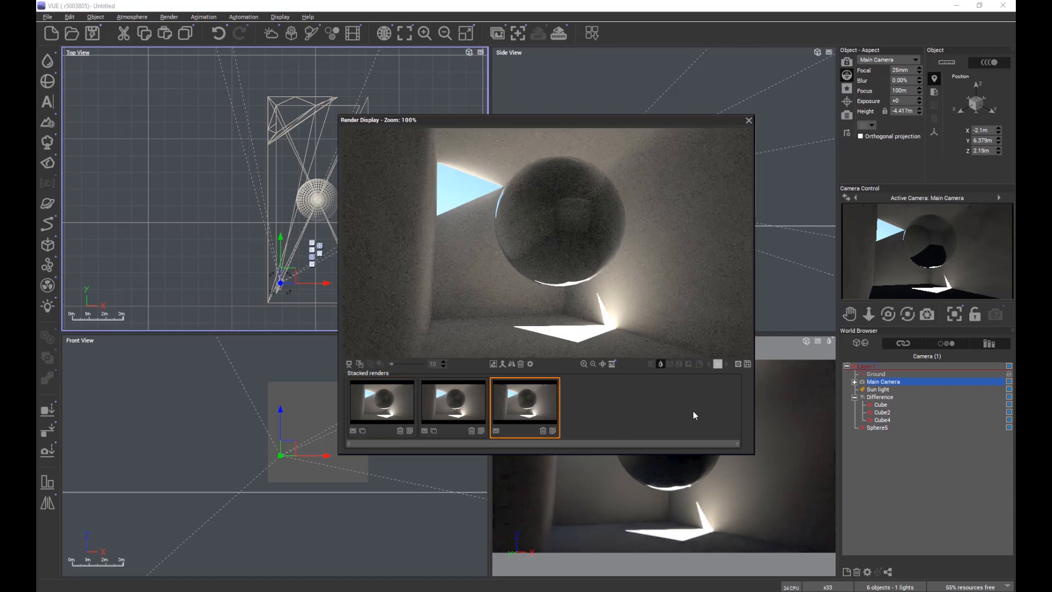
{"action": "left_click", "coordinate": [448, 404]}
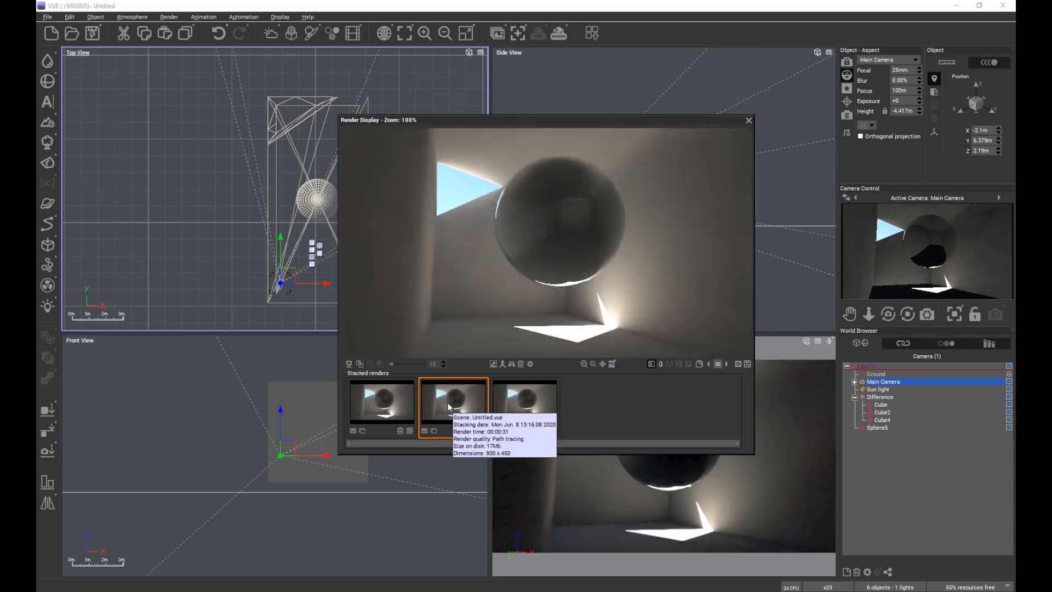
{"action": "left_click", "coordinate": [399, 406]}
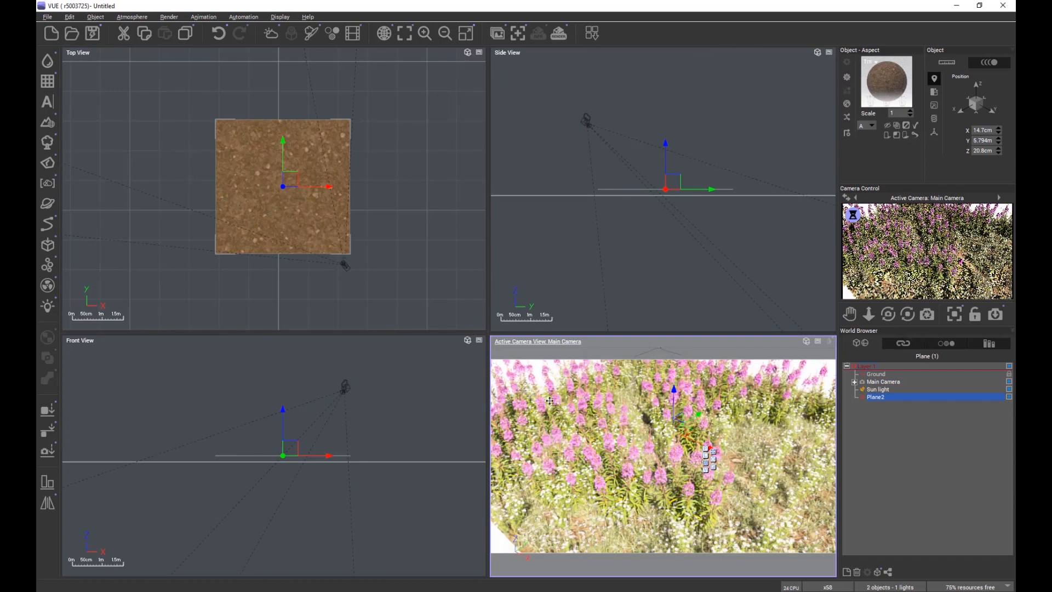
Move the meadow scene's main camera in close to the pink flowers and orbit around them to examine the denoised path-traced preview
{"action": "left_click_drag", "start_coordinate": [909, 315], "coordinate": [847, 311]}
{"action": "scroll", "coordinate": [700, 445], "scroll_direction": "up", "scroll_amount": 6}
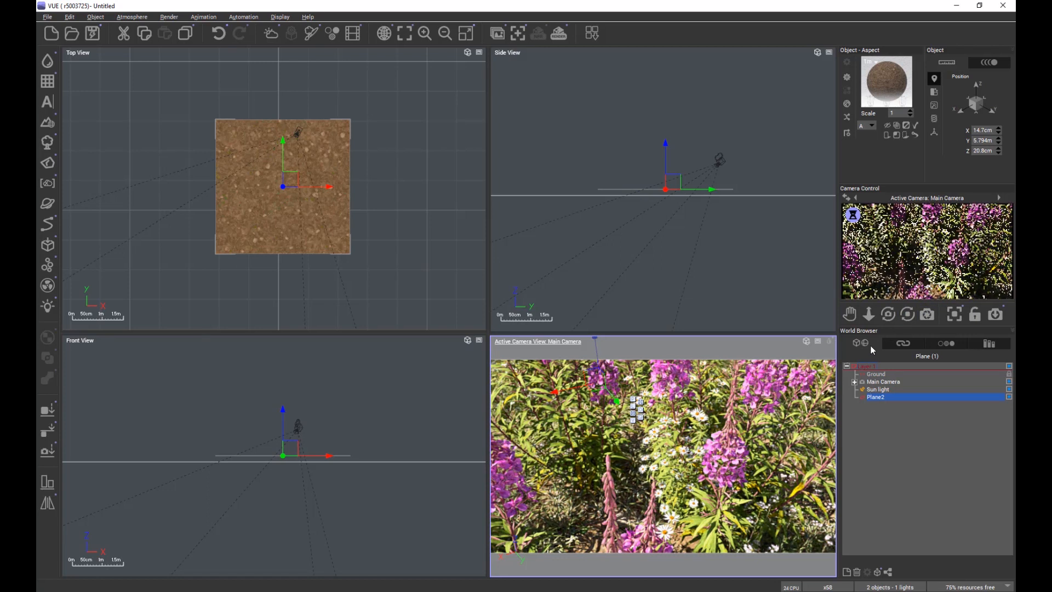
{"action": "right_click_drag", "start_coordinate": [647, 443], "coordinate": [663, 463]}
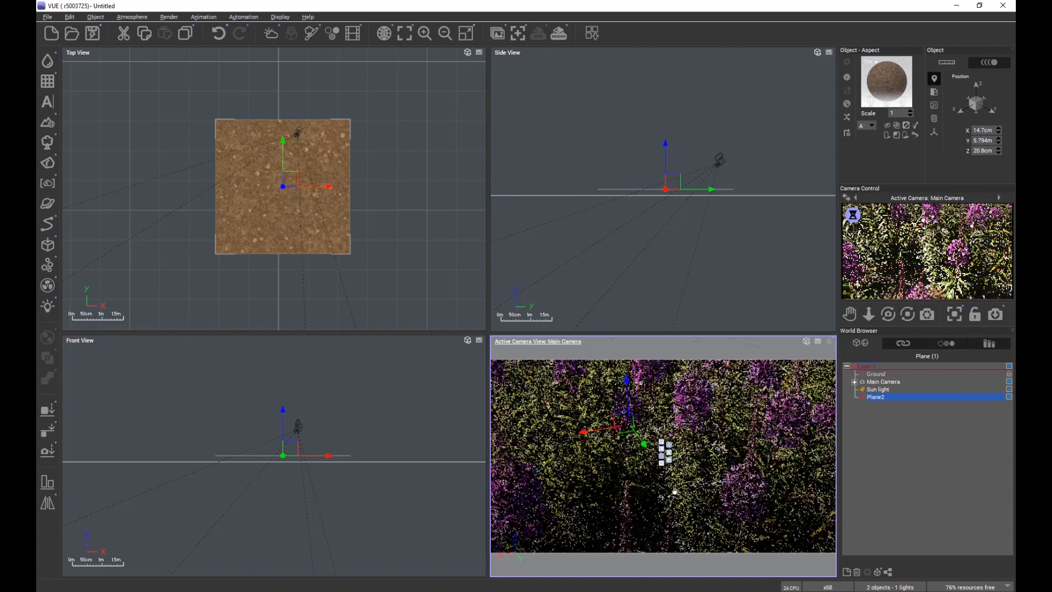
{"action": "right_click_drag", "start_coordinate": [671, 525], "coordinate": [672, 526]}
{"action": "right_click_drag", "start_coordinate": [710, 432], "coordinate": [598, 412]}
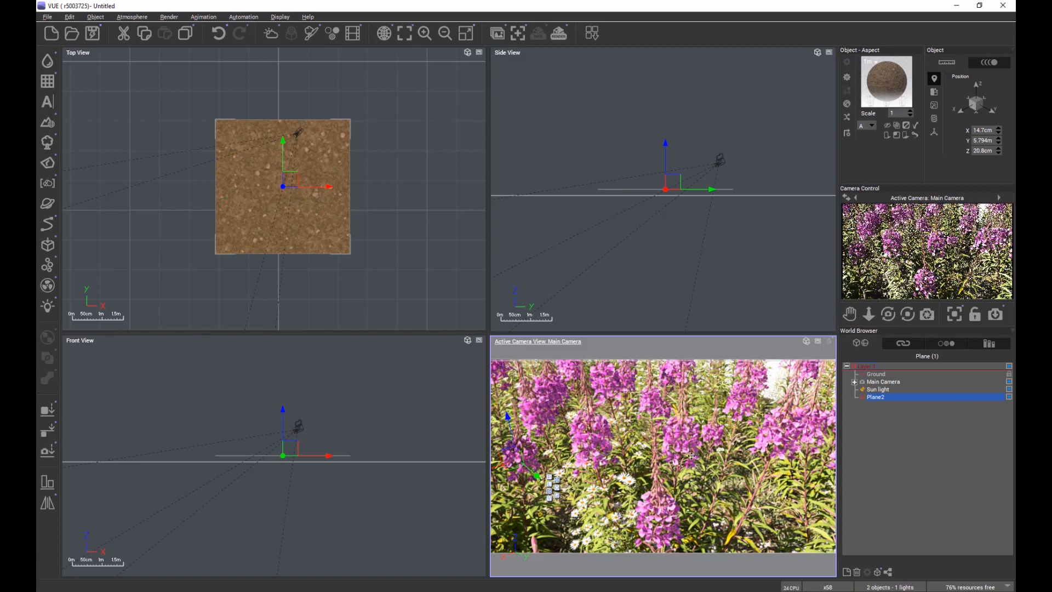
{"action": "right_click_drag", "start_coordinate": [710, 457], "coordinate": [742, 415]}
{"action": "scroll", "coordinate": [643, 453], "scroll_direction": "down", "scroll_amount": 1}
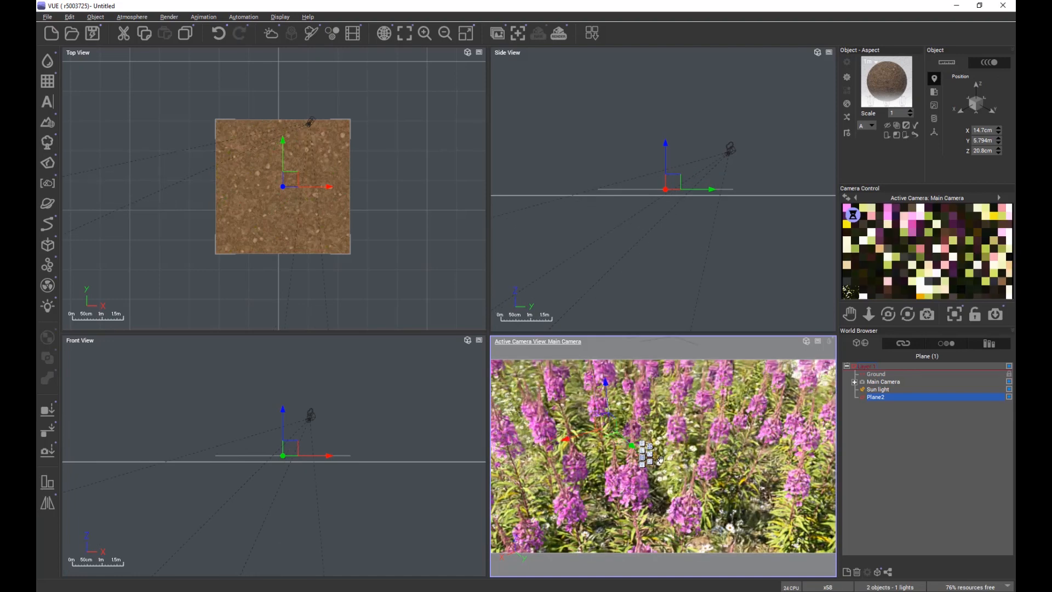
{"action": "right_click_drag", "start_coordinate": [660, 459], "coordinate": [698, 440]}
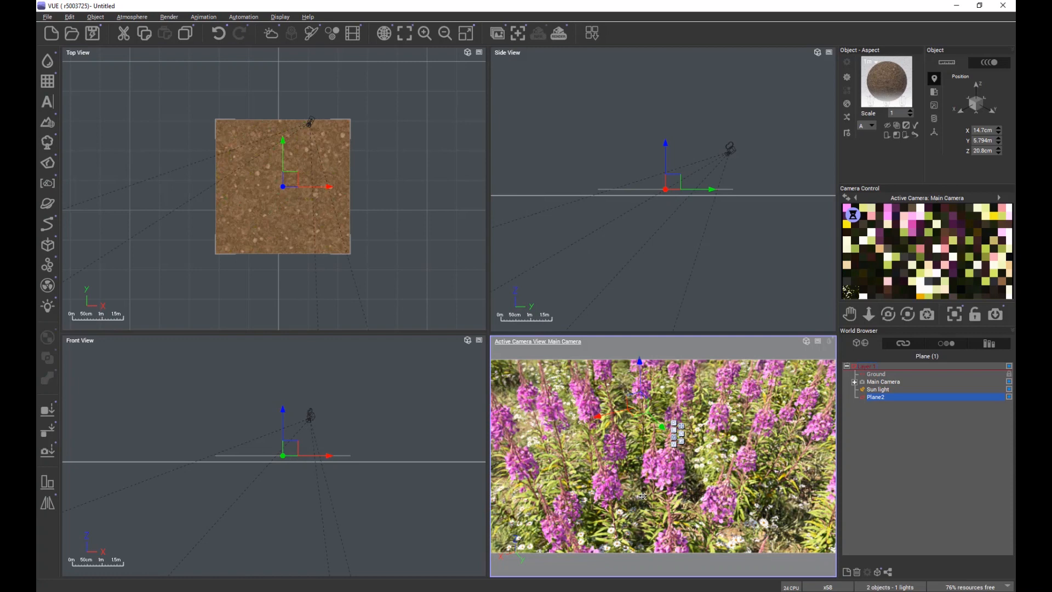